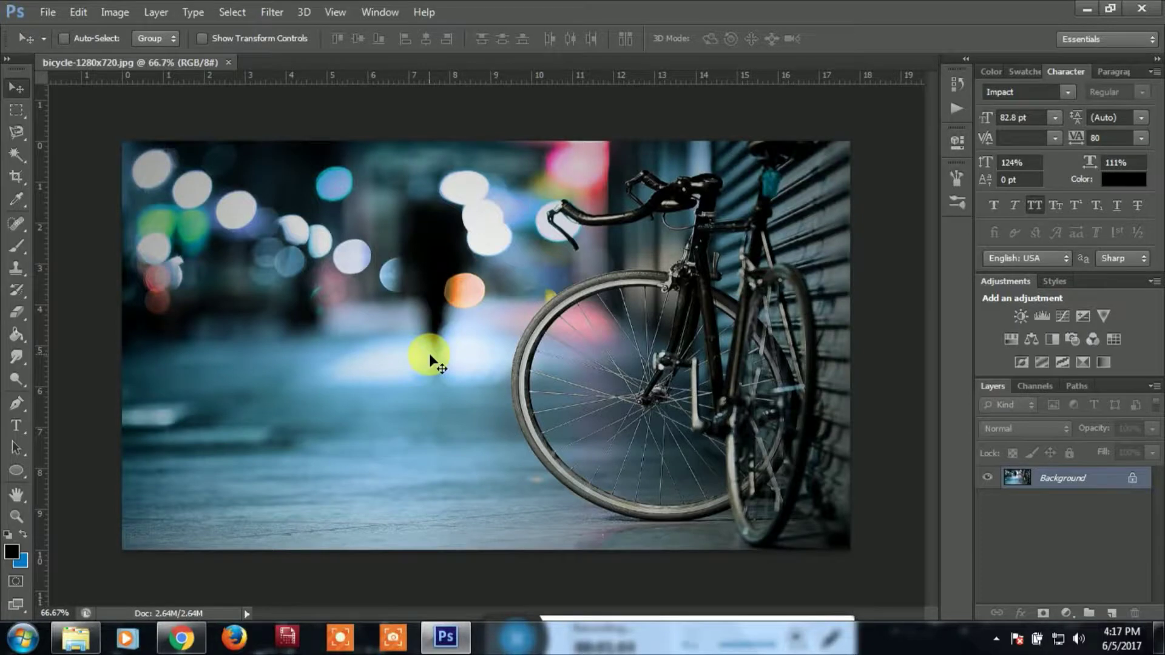
# Add a new WaterMark layer and type WATERMARK in black Impact on the photo's left
pyautogui.hotkey('ctrl', 'shift', 'n')
pyautogui.press('Return')
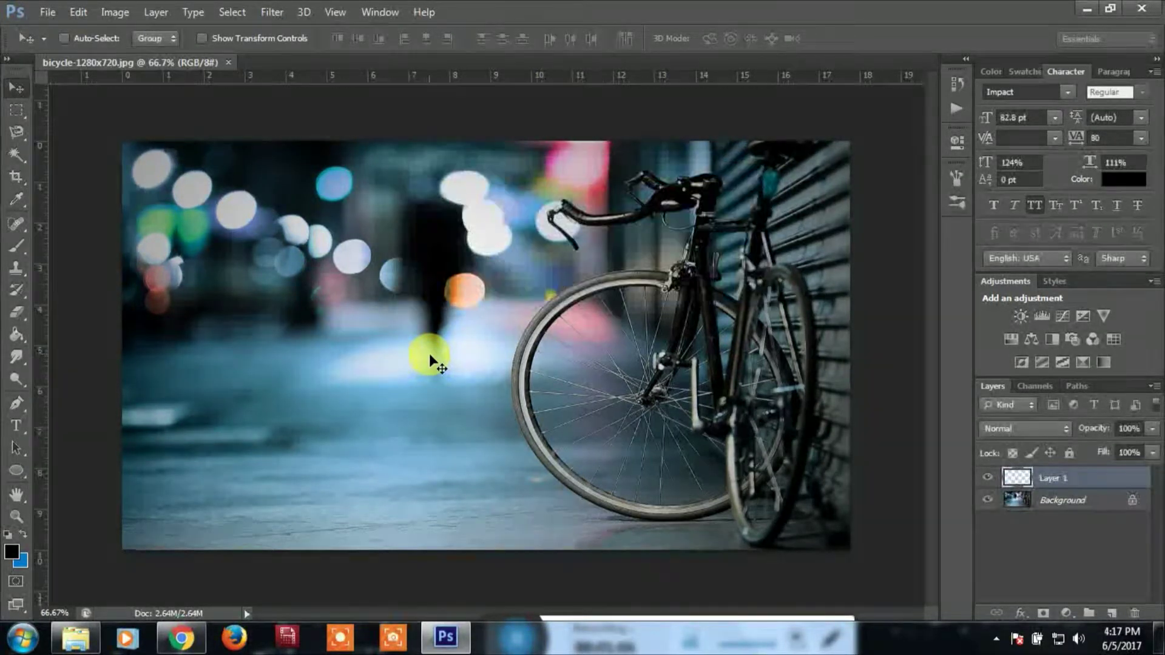
pyautogui.click(18, 424)
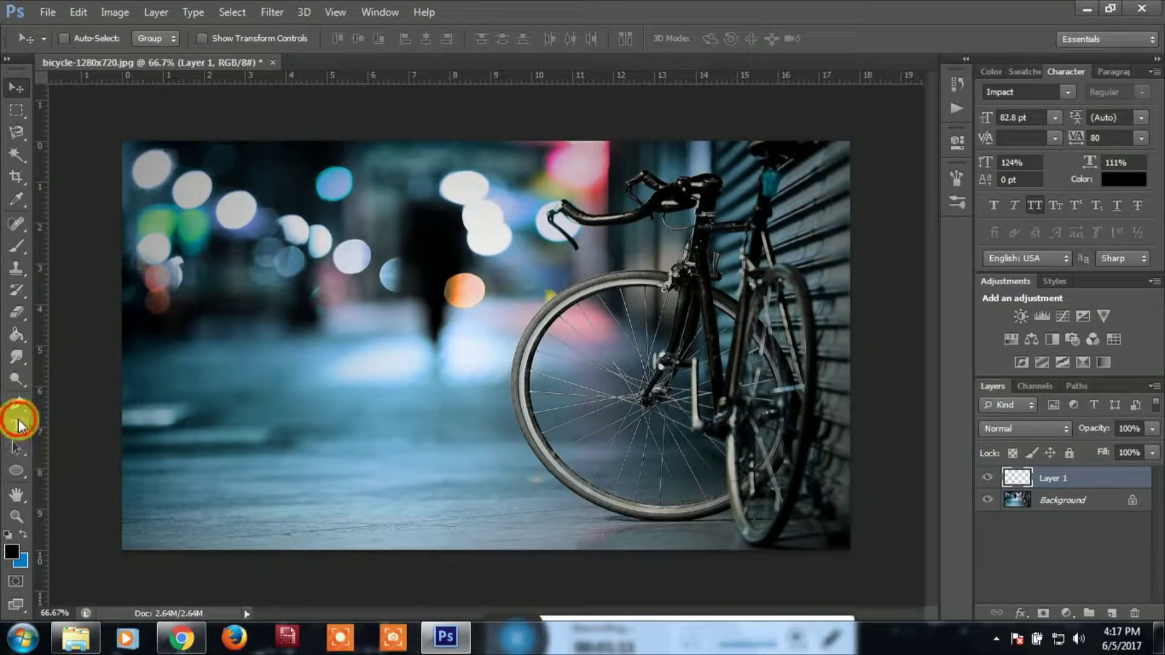
pyautogui.click(267, 395)
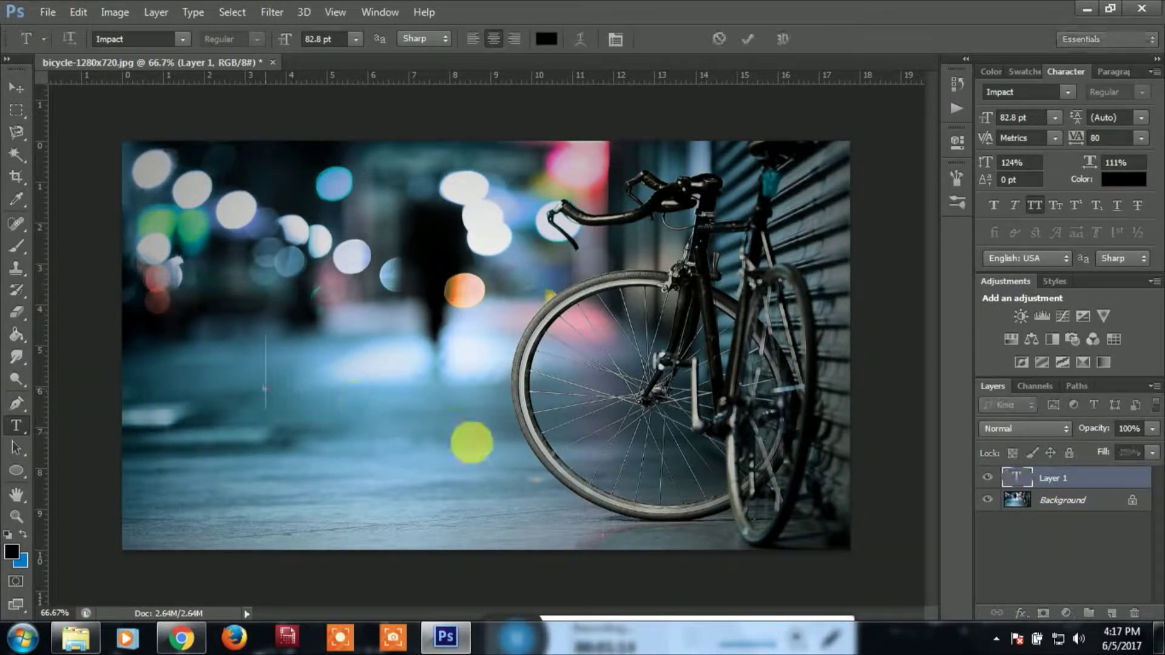
pyautogui.write('WA')
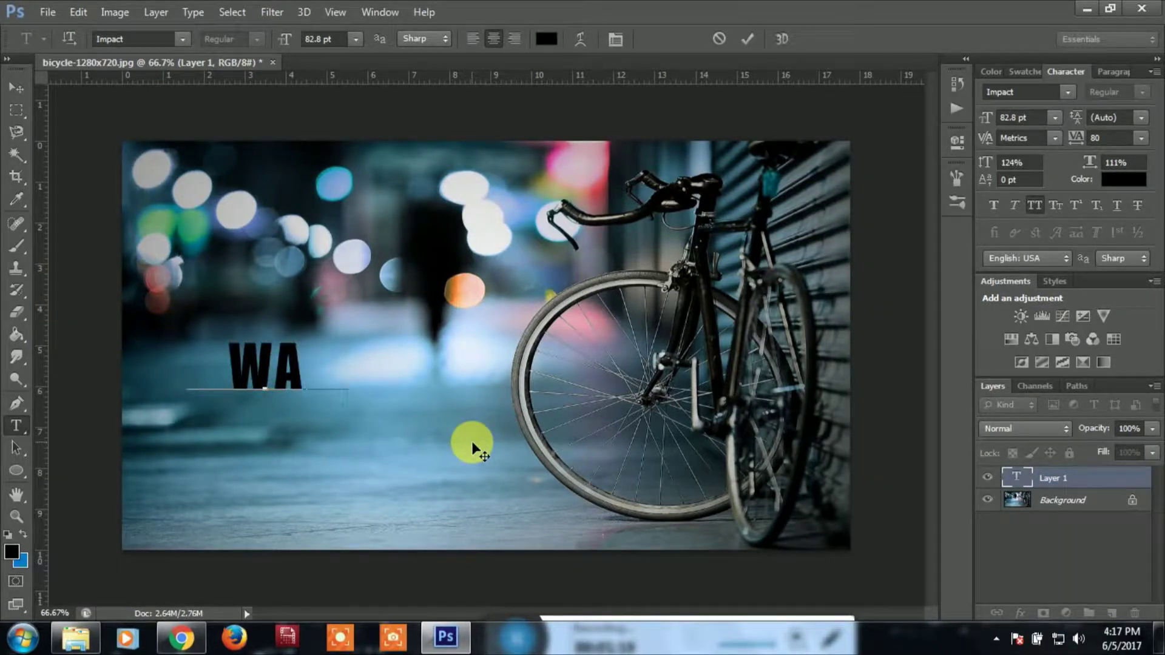
pyautogui.write('TERM')
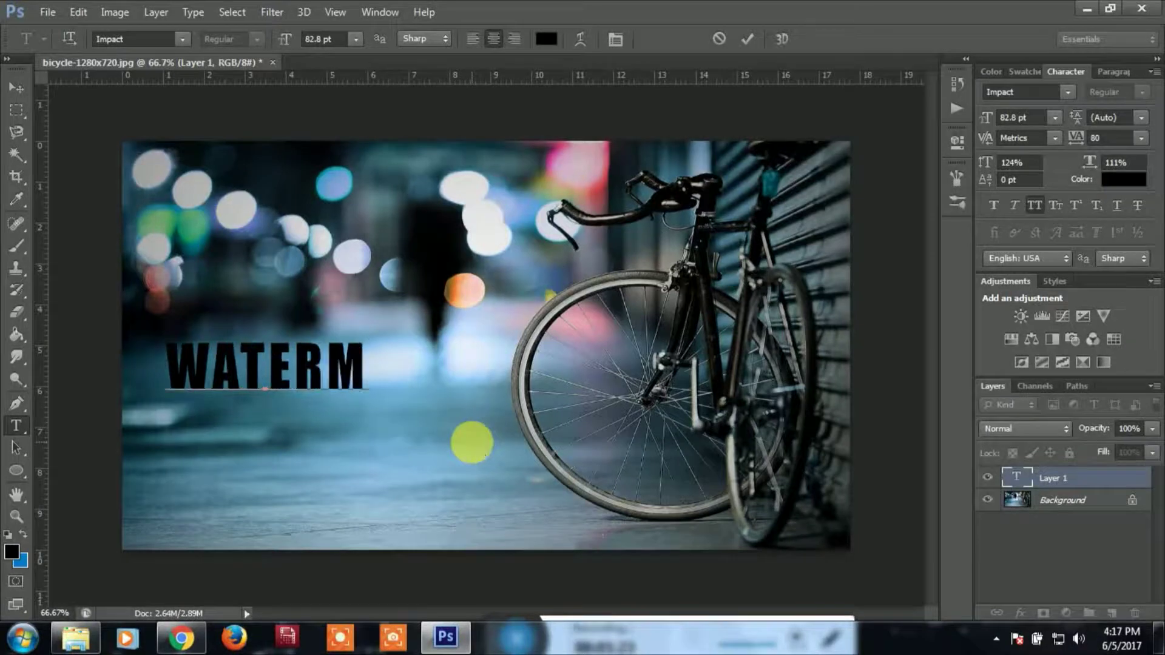
pyautogui.write('ARK')
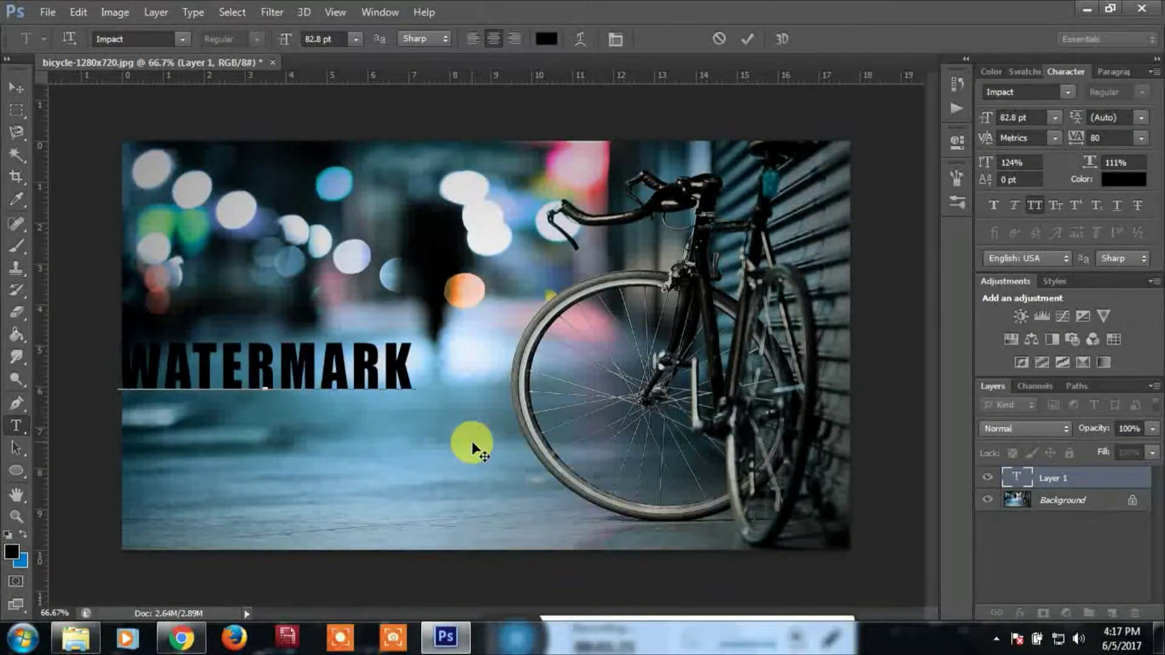
pyautogui.hotkey('ctrl', 'Return')
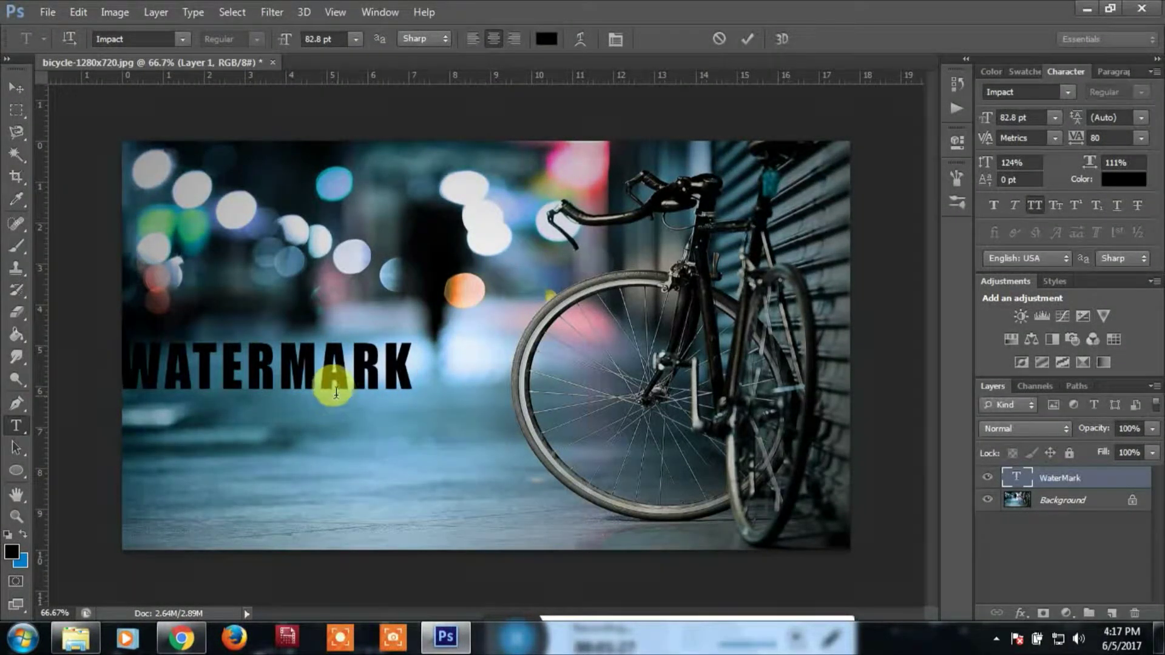
# Move the WATERMARK text toward the lower centre and lower its layer opacity to 62%
pyautogui.press('v')
pyautogui.moveTo(344, 372); pyautogui.dragTo(444, 484)
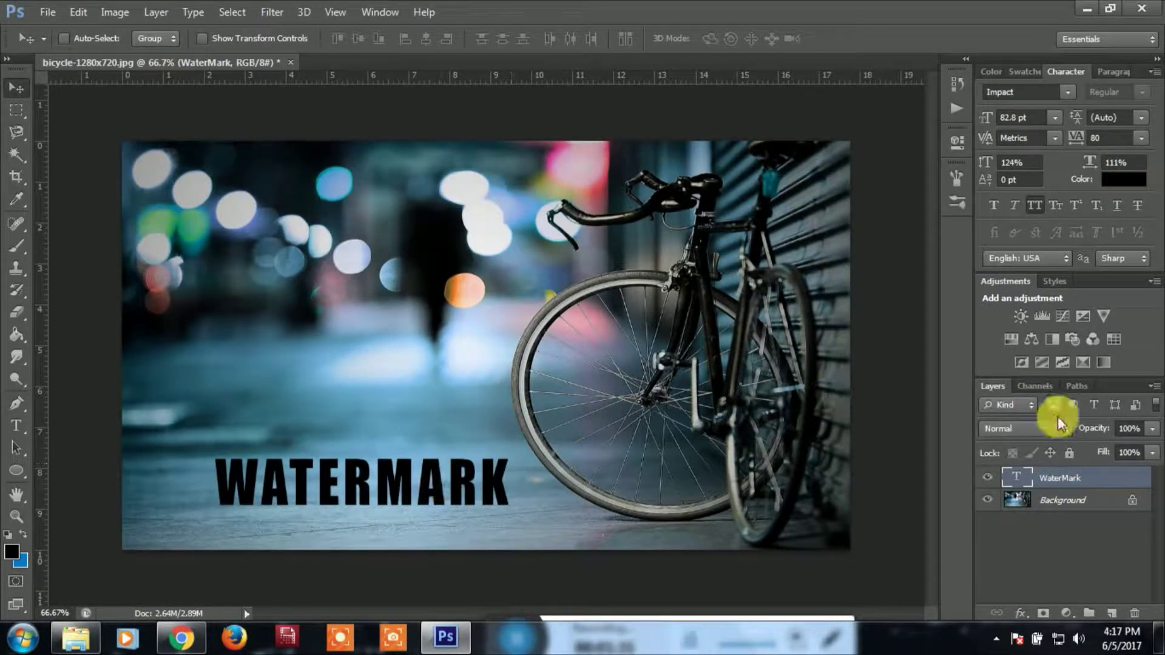
pyautogui.moveTo(438, 483); pyautogui.dragTo(402, 482)
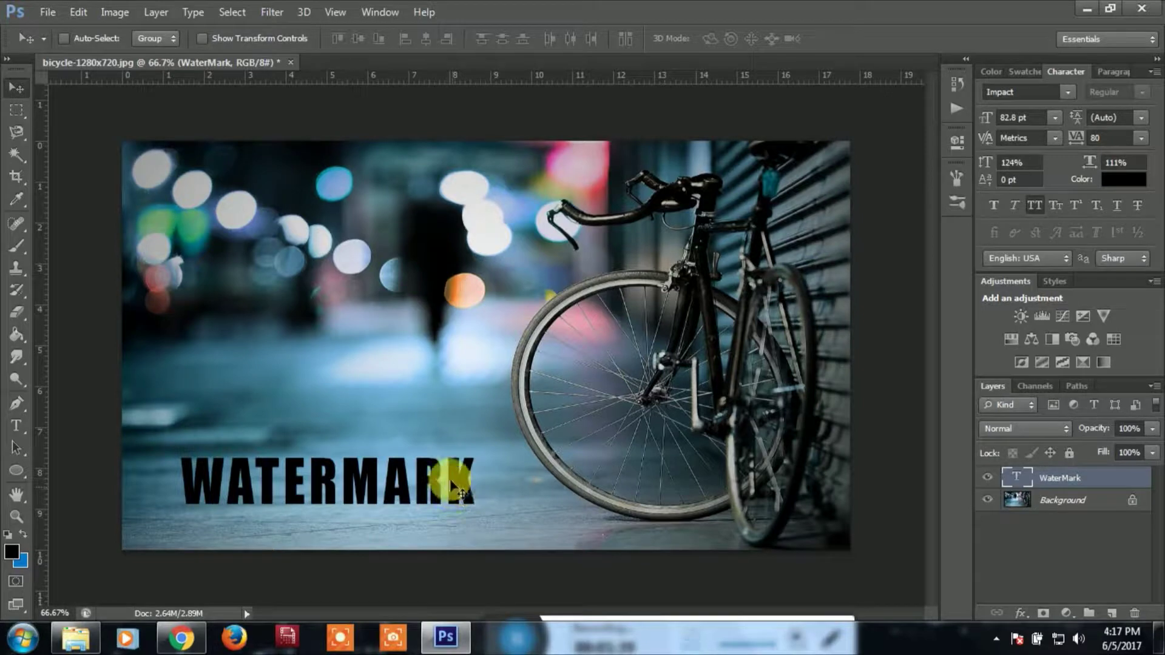
pyautogui.moveTo(441, 483); pyautogui.dragTo(421, 497)
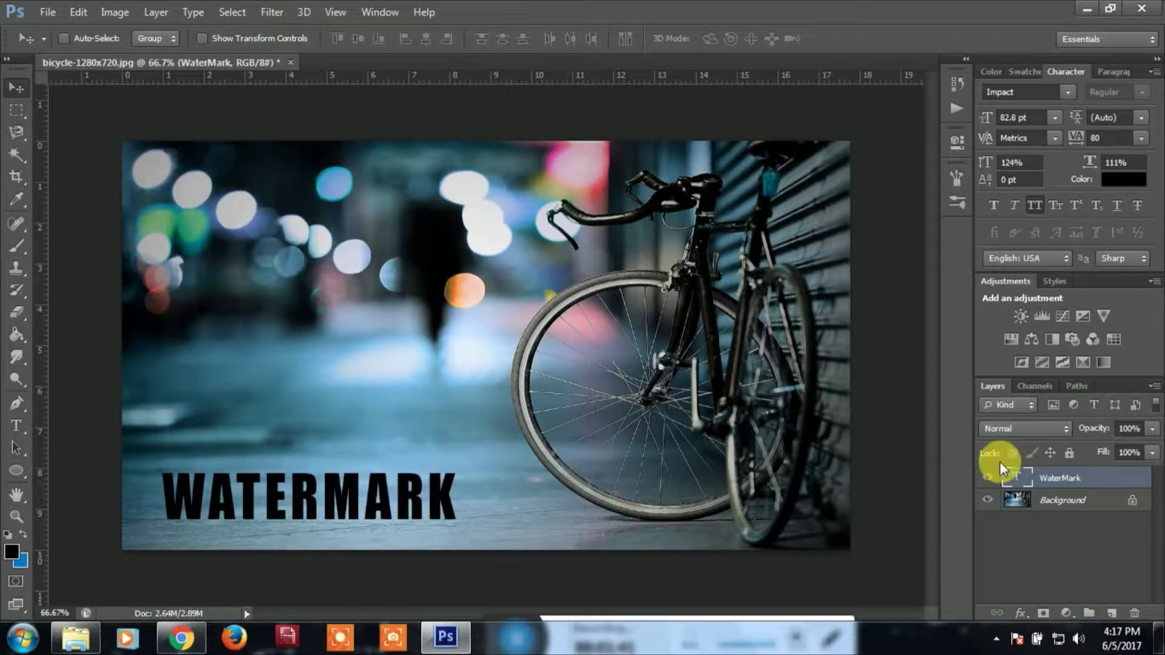
pyautogui.click(1105, 433)
pyautogui.moveTo(1106, 433); pyautogui.dragTo(1081, 433)
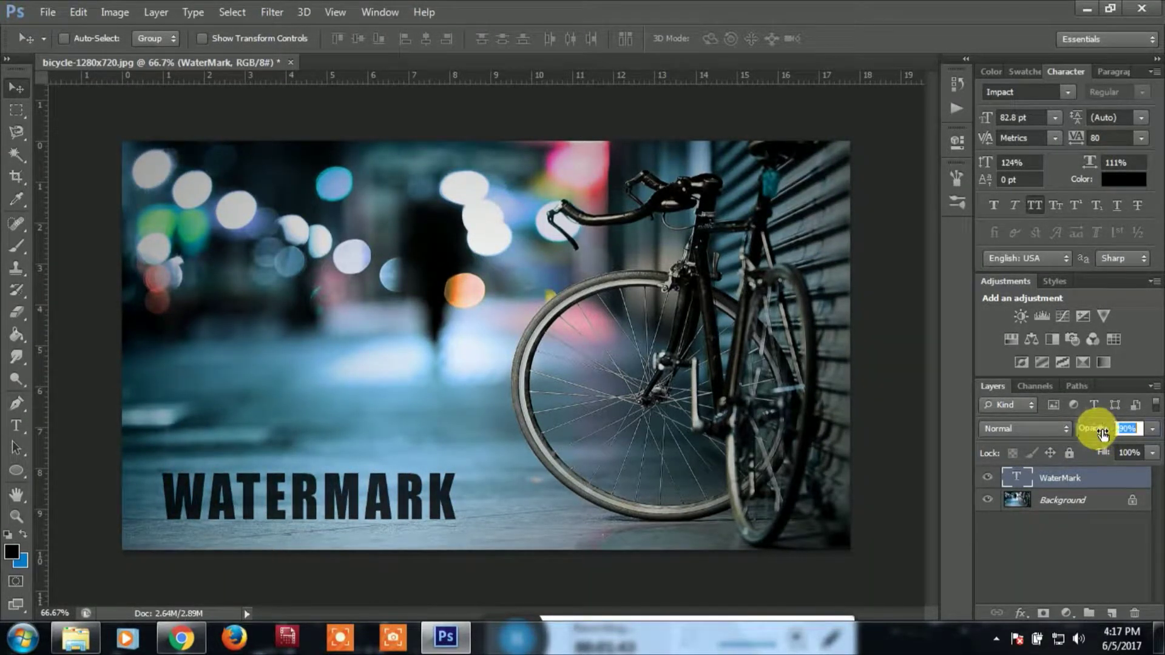
pyautogui.moveTo(1082, 432); pyautogui.dragTo(1074, 427)
# Shrink the text from 82.8 pt to 66.8 pt and place it at the photo's lower-left corner
pyautogui.moveTo(365, 475)
pyautogui.mouseDown()
pyautogui.moveTo(448, 488)
pyautogui.moveTo(408, 494)
pyautogui.mouseUp()
pyautogui.click(985, 122)
pyautogui.moveTo(984, 126); pyautogui.dragTo(975, 125)
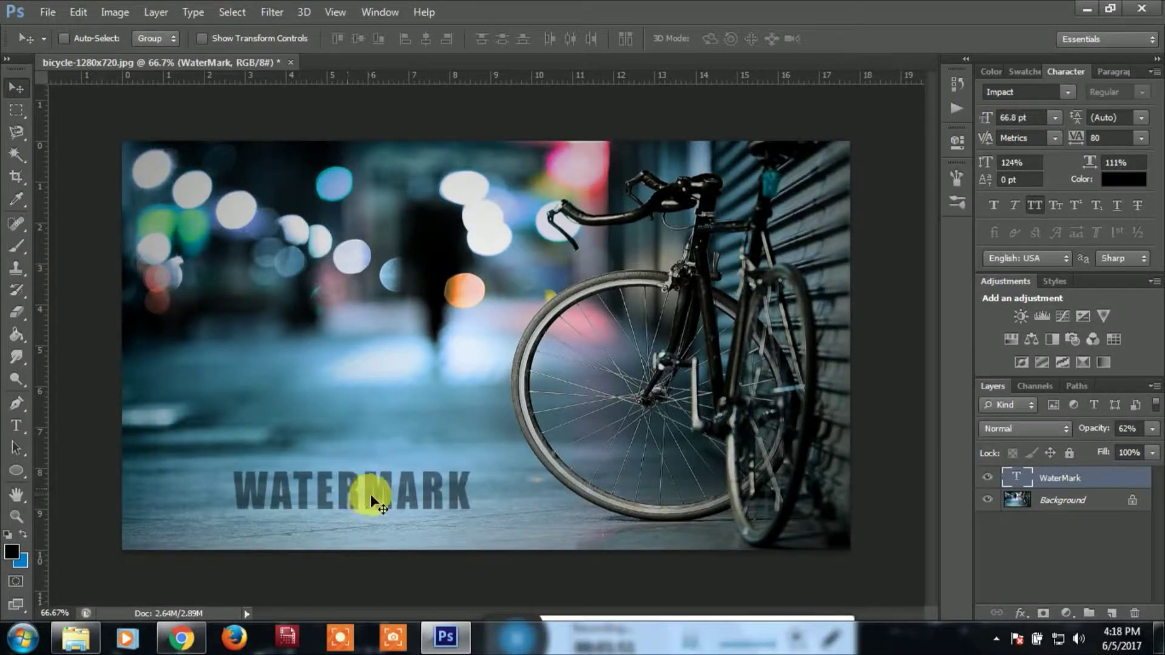
pyautogui.moveTo(371, 497); pyautogui.dragTo(276, 514)
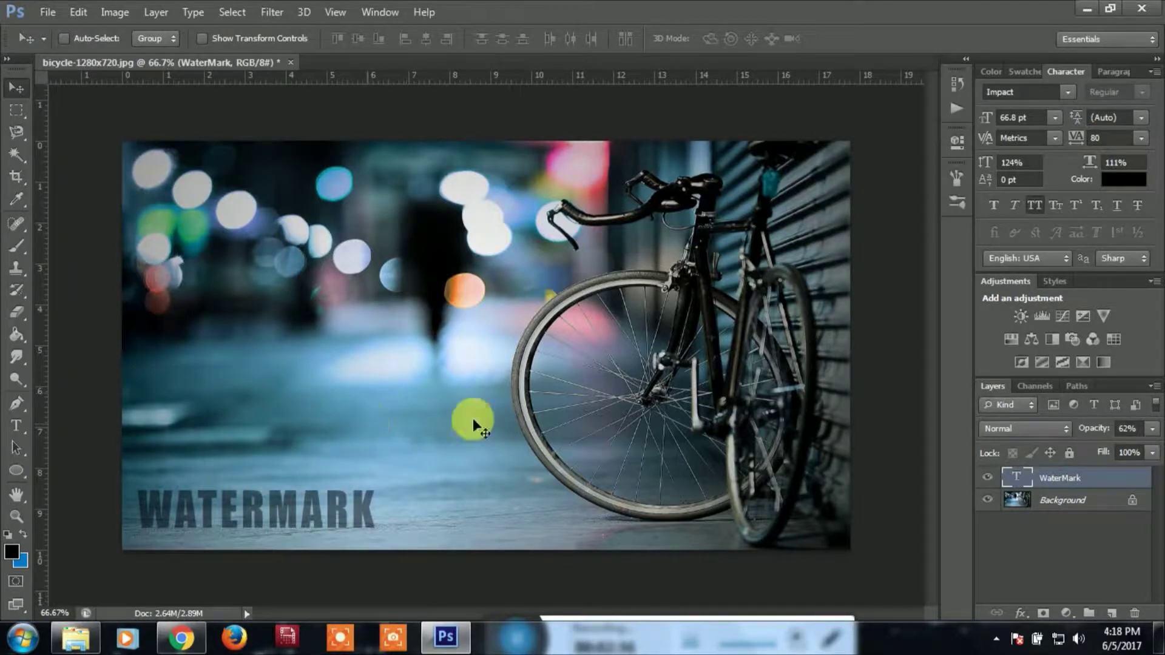
# Hide the WaterMark layer with its eye icon in the Layers panel
pyautogui.click(989, 479)
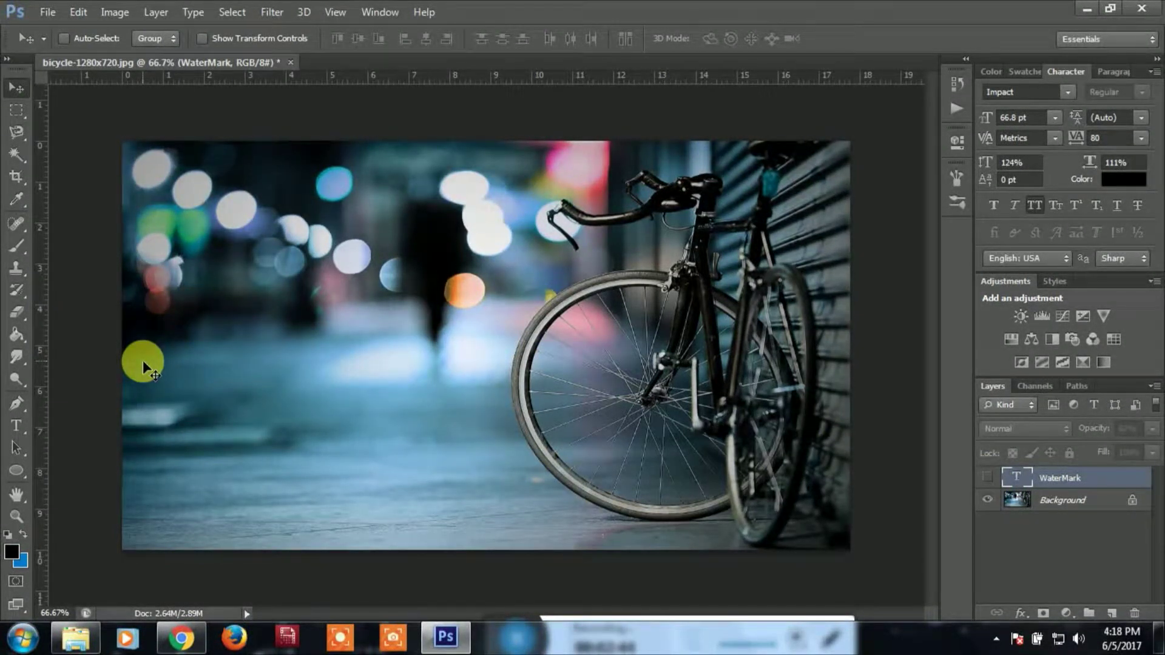
# Create a 1020 × 1000 px document with an empty Layer 1 and a hidden white Background
pyautogui.hotkey('ctrl', 'n')
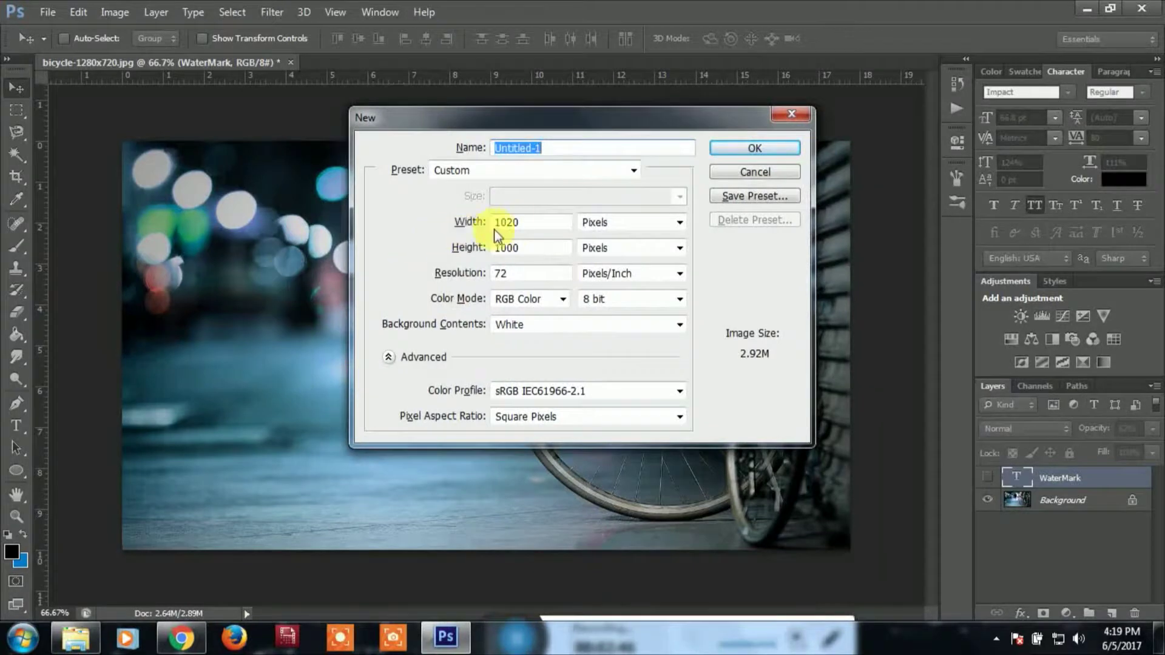
pyautogui.doubleClick(532, 224)
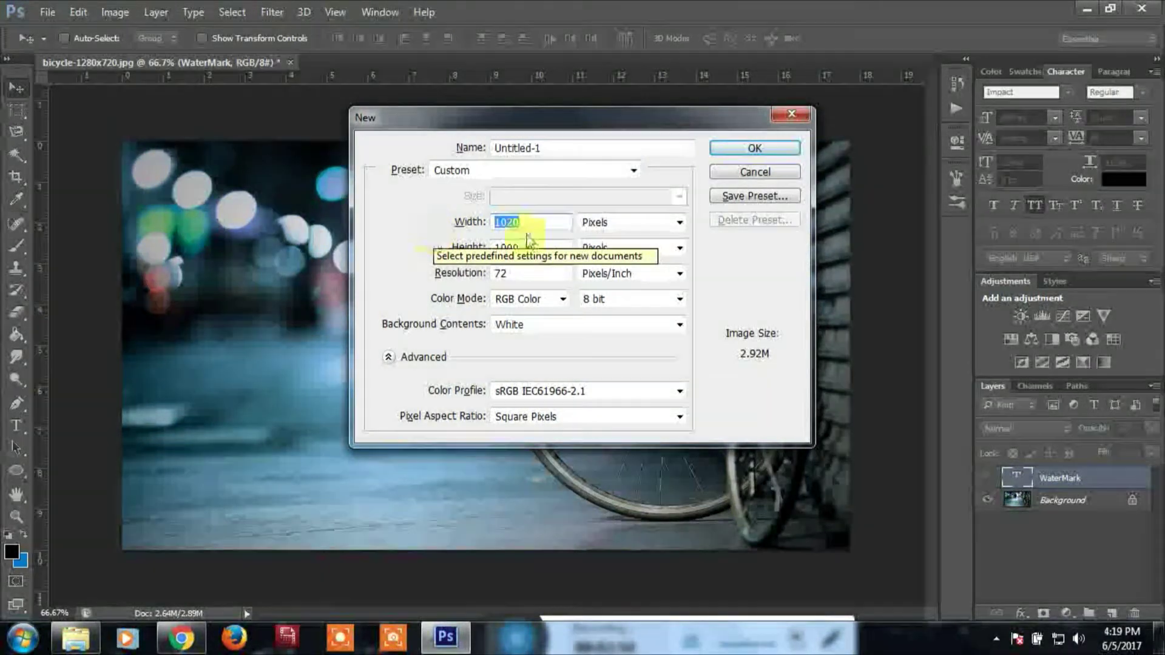
pyautogui.click(761, 151)
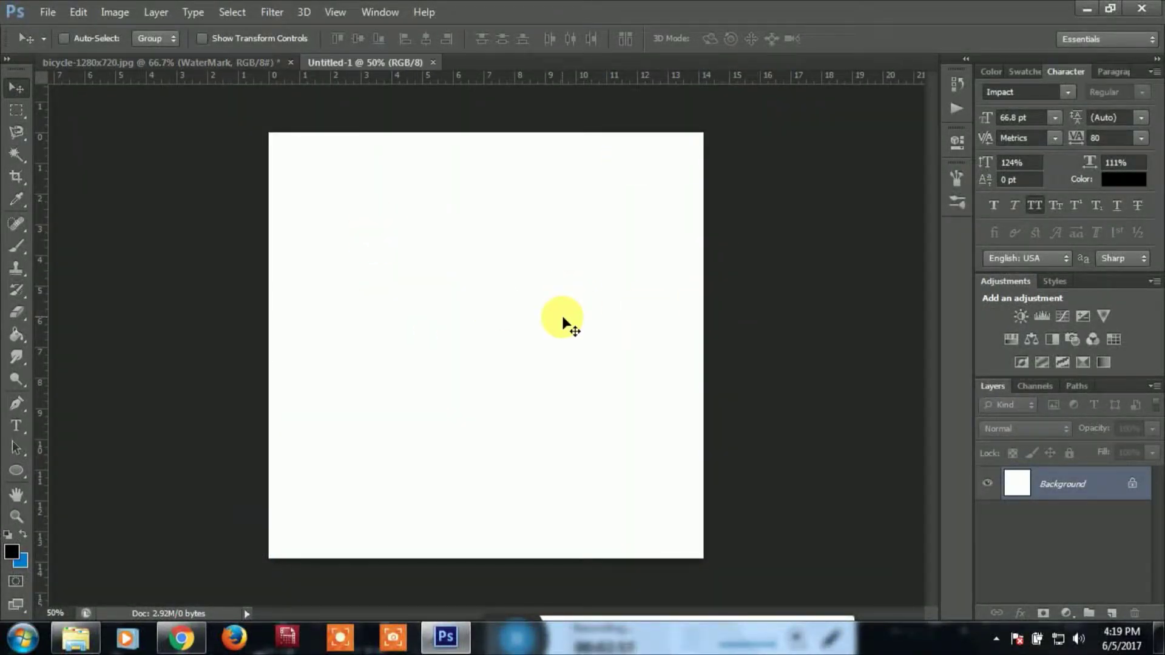
pyautogui.hotkey('ctrl', 'shift', 'n')
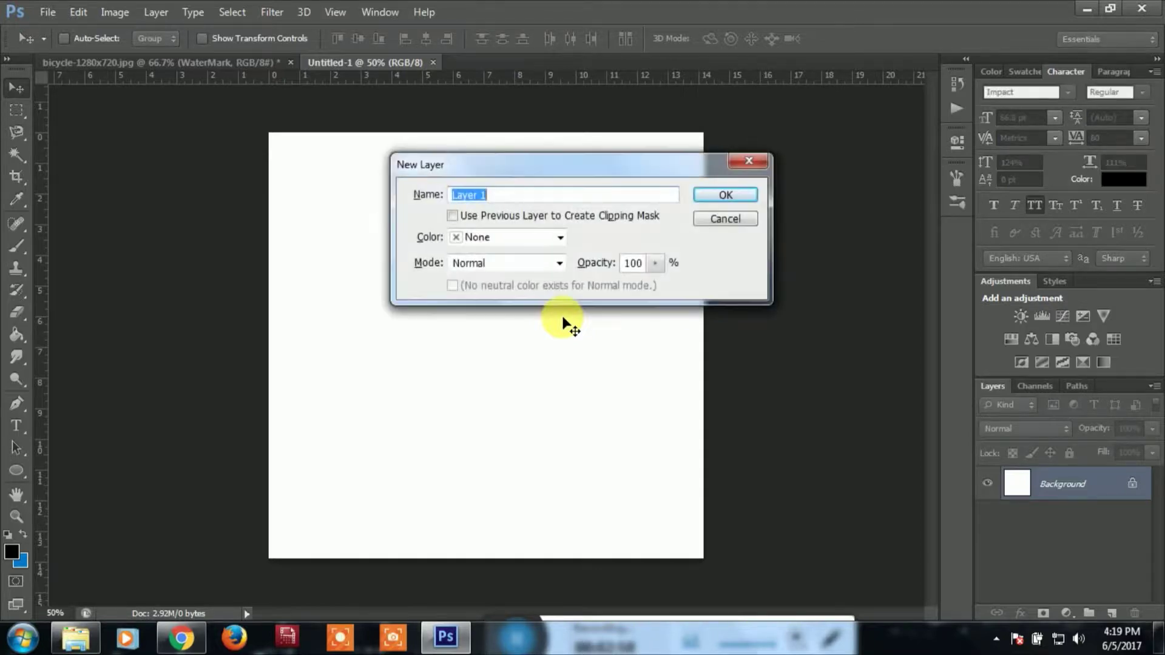
pyautogui.press('Return')
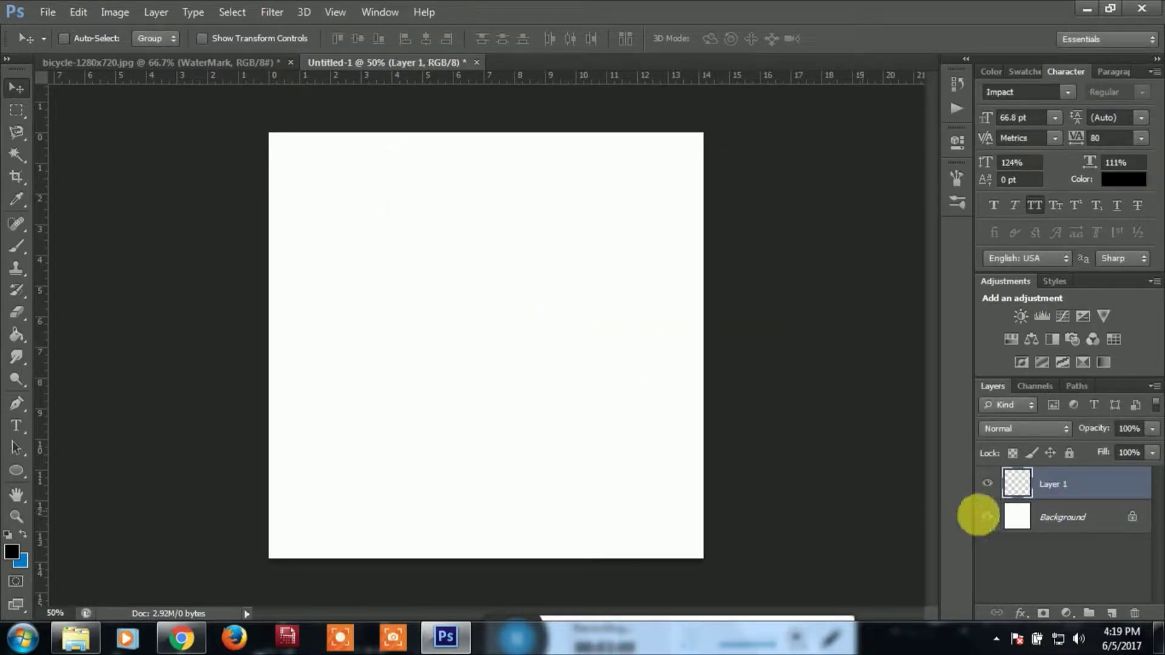
pyautogui.click(989, 516)
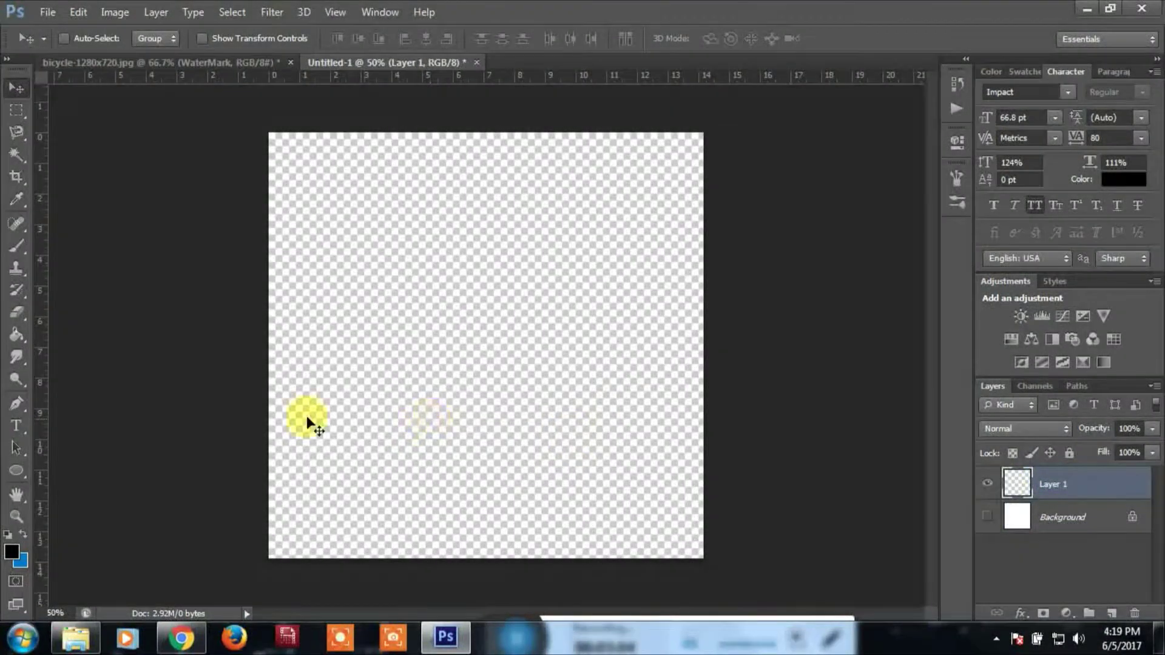
# Type WATERMARK in black Impact on the transparent Untitled-1 canvas
pyautogui.click(15, 425)
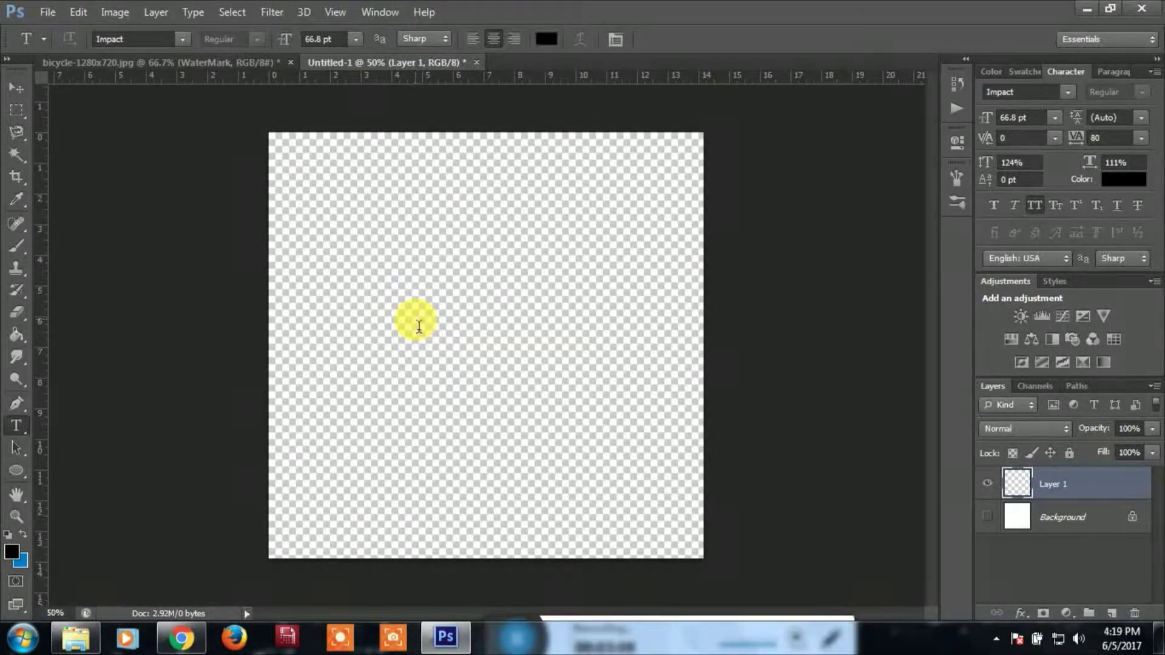
pyautogui.click(419, 327)
pyautogui.write('WATERMAR')
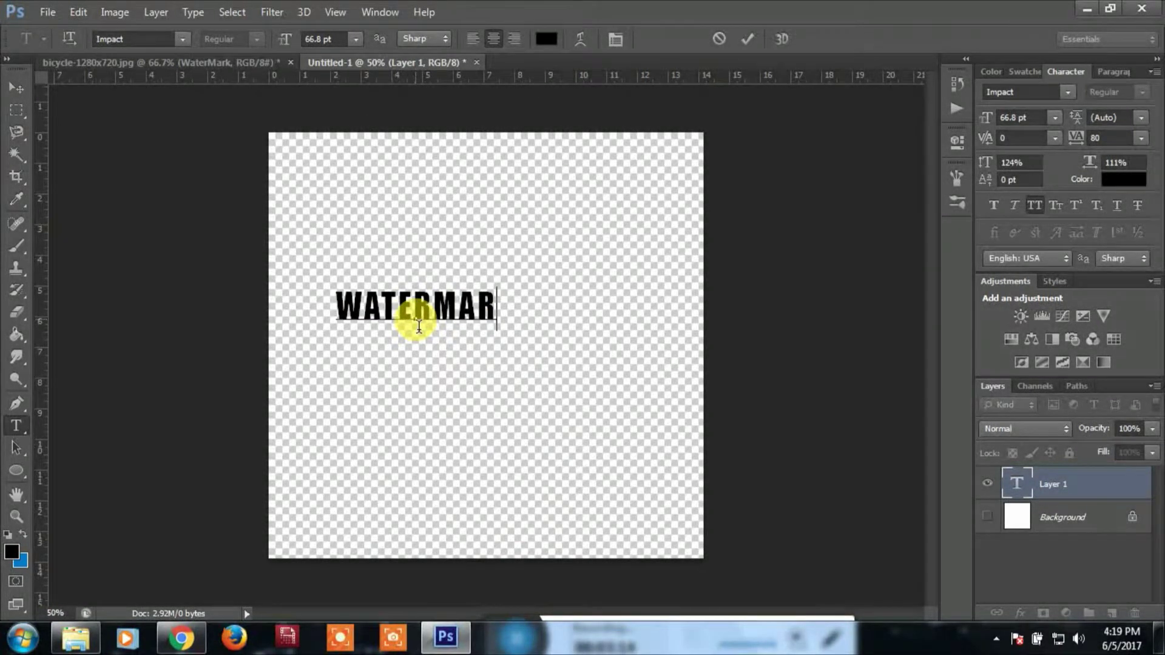
pyautogui.write('K')
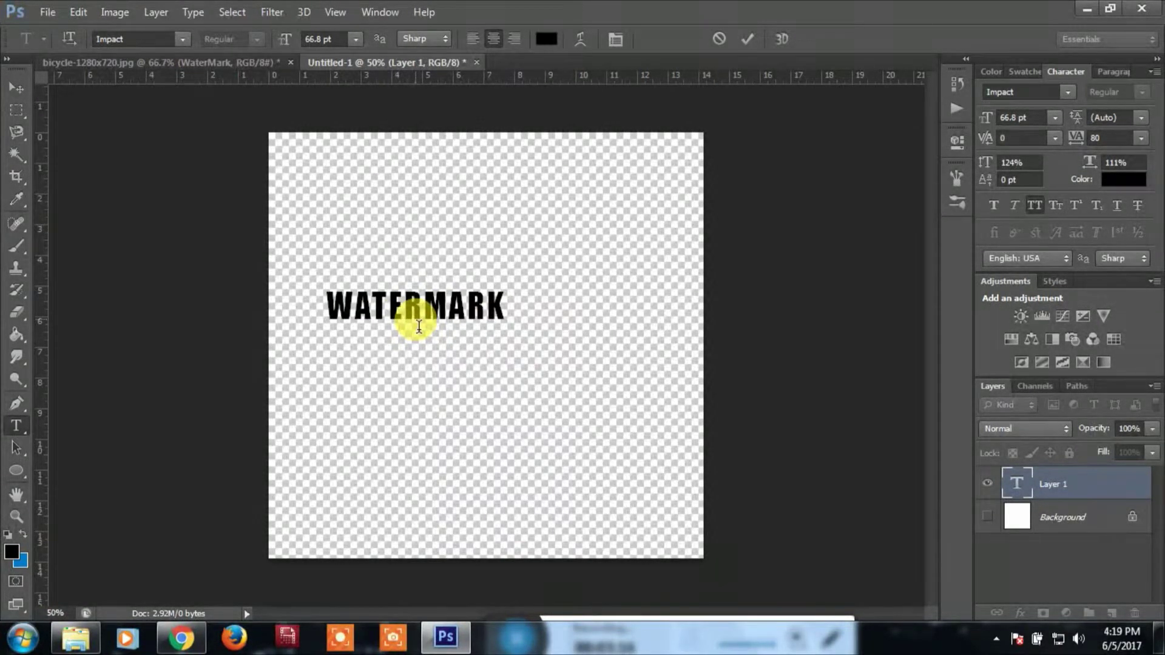
pyautogui.hotkey('ctrl', 'Return')
# Enlarge the WATERMARK text to 108.8 pt and centre it on the transparent canvas
pyautogui.press('v')
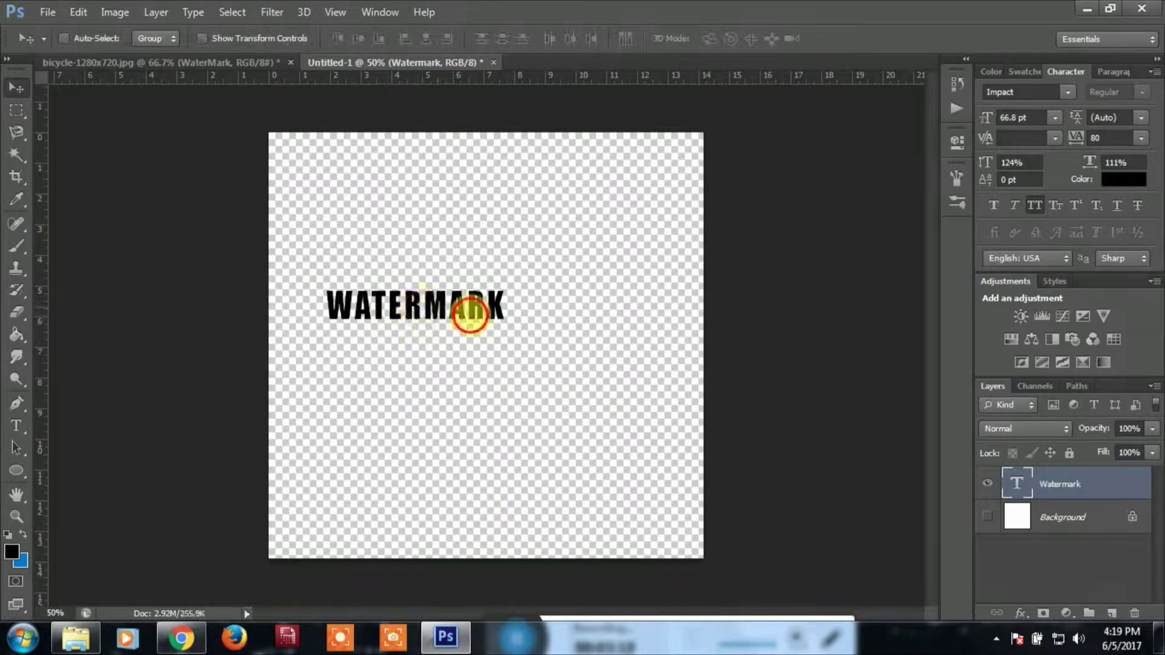
pyautogui.moveTo(427, 310); pyautogui.dragTo(497, 344)
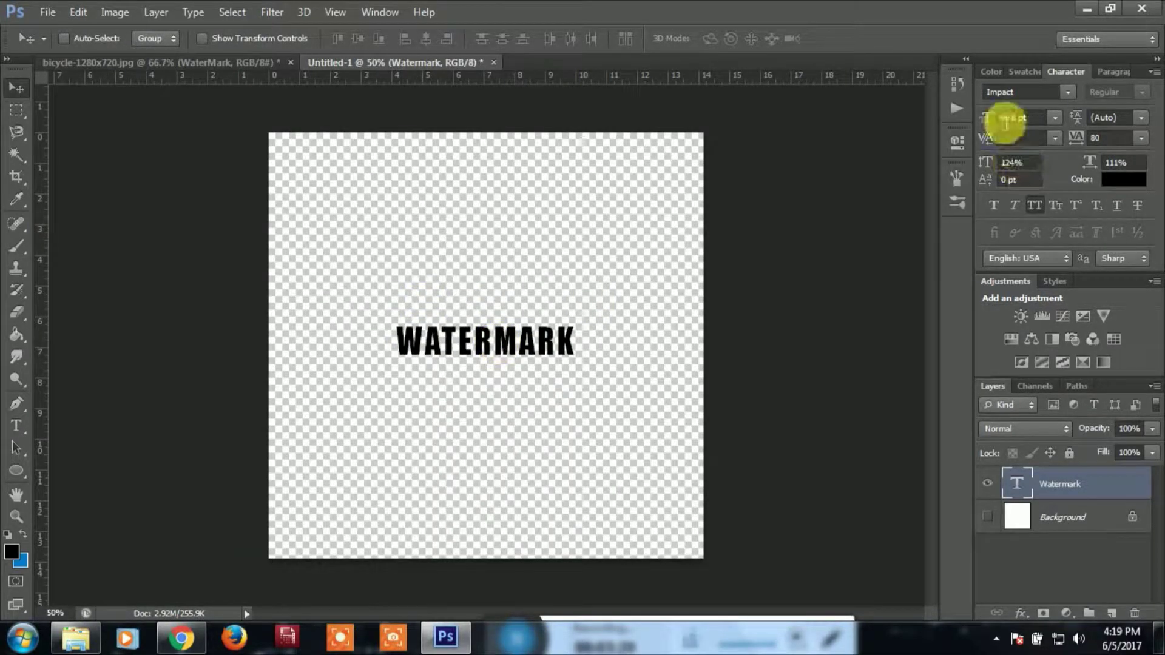
pyautogui.click(1010, 119)
pyautogui.write('90')
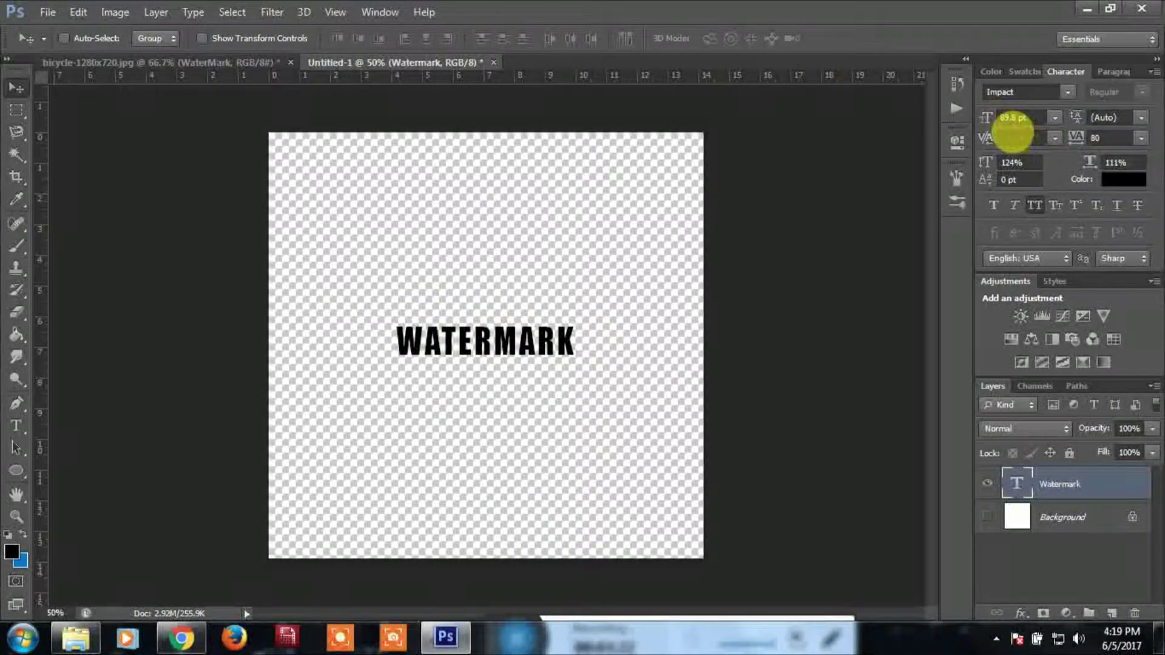
pyautogui.press('Return')
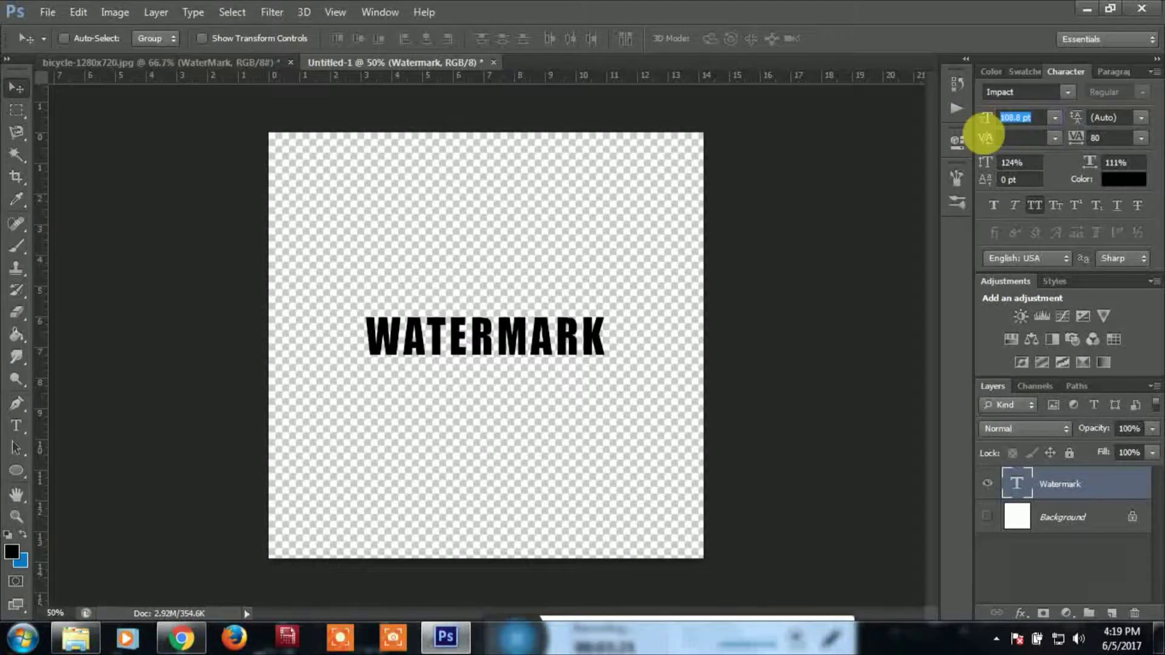
pyautogui.moveTo(581, 323); pyautogui.dragTo(577, 337)
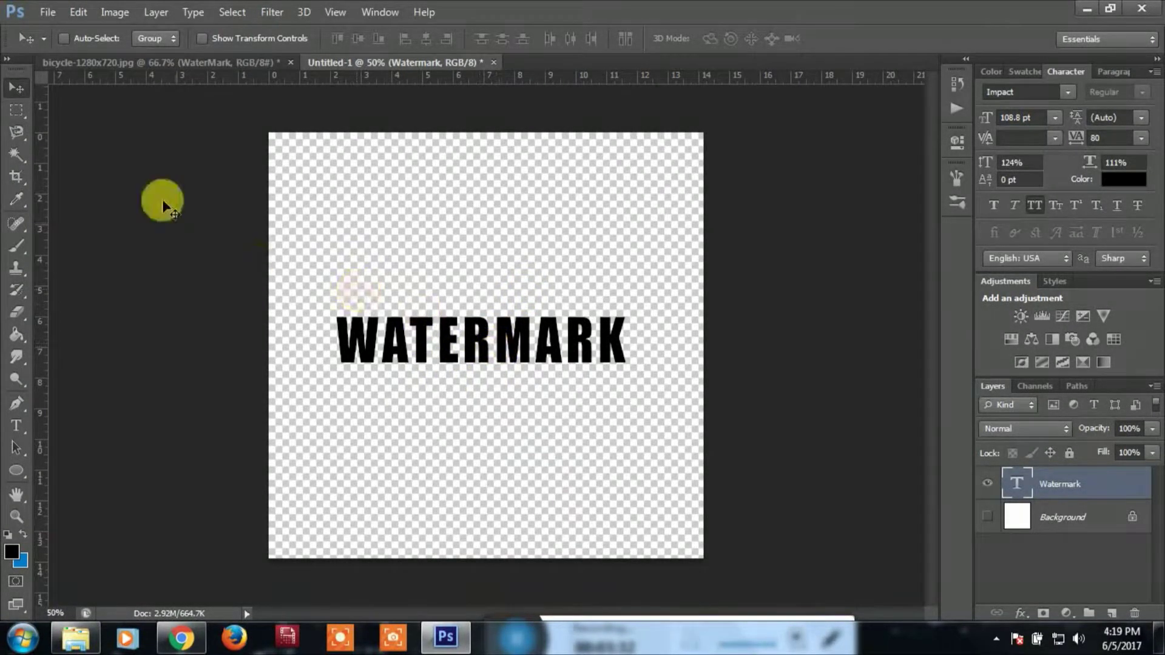
pyautogui.click(125, 14)
pyautogui.moveTo(155, 12)
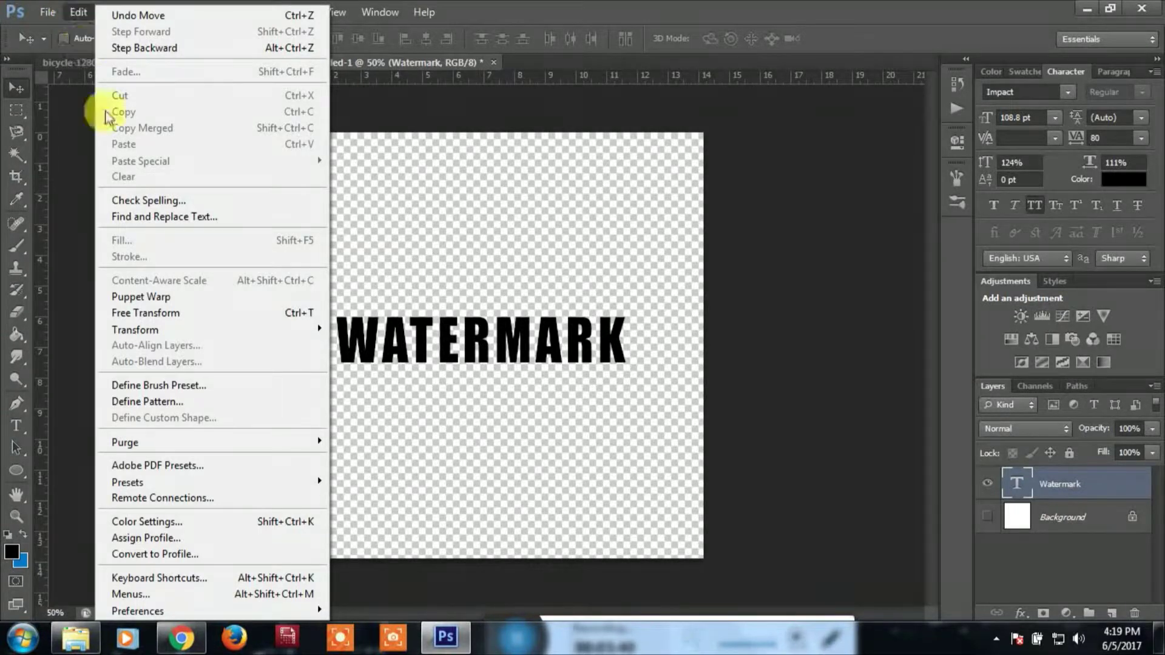
# Define the WATERMARK text as a new brush preset named 'water'
pyautogui.click(192, 388)
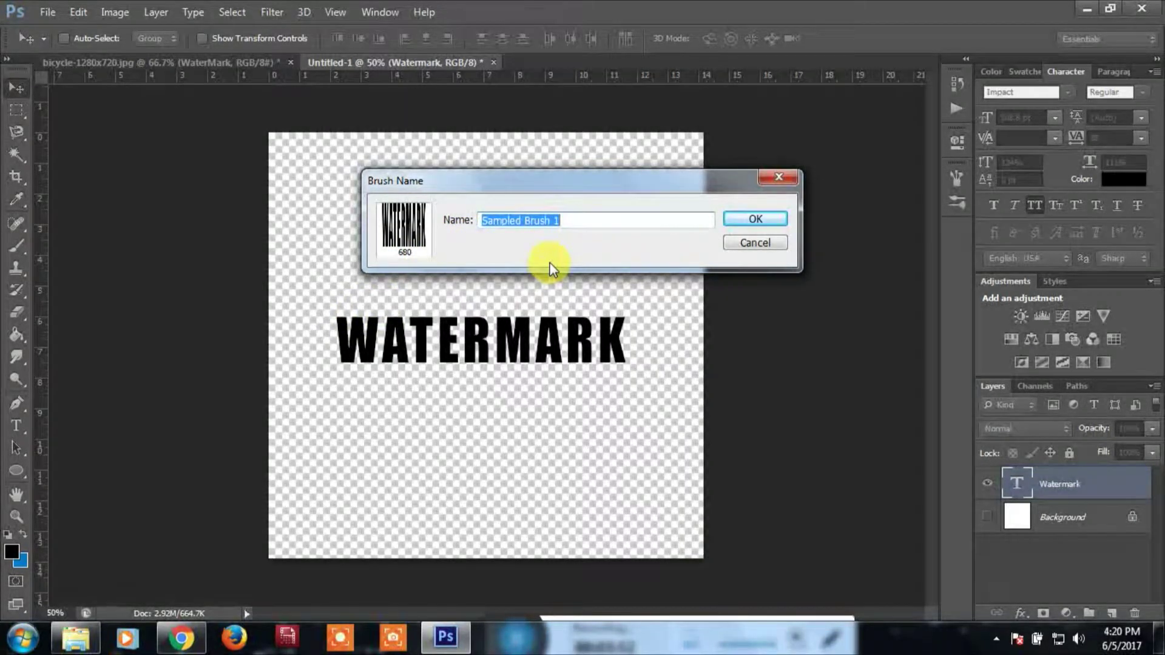
pyautogui.write('water')
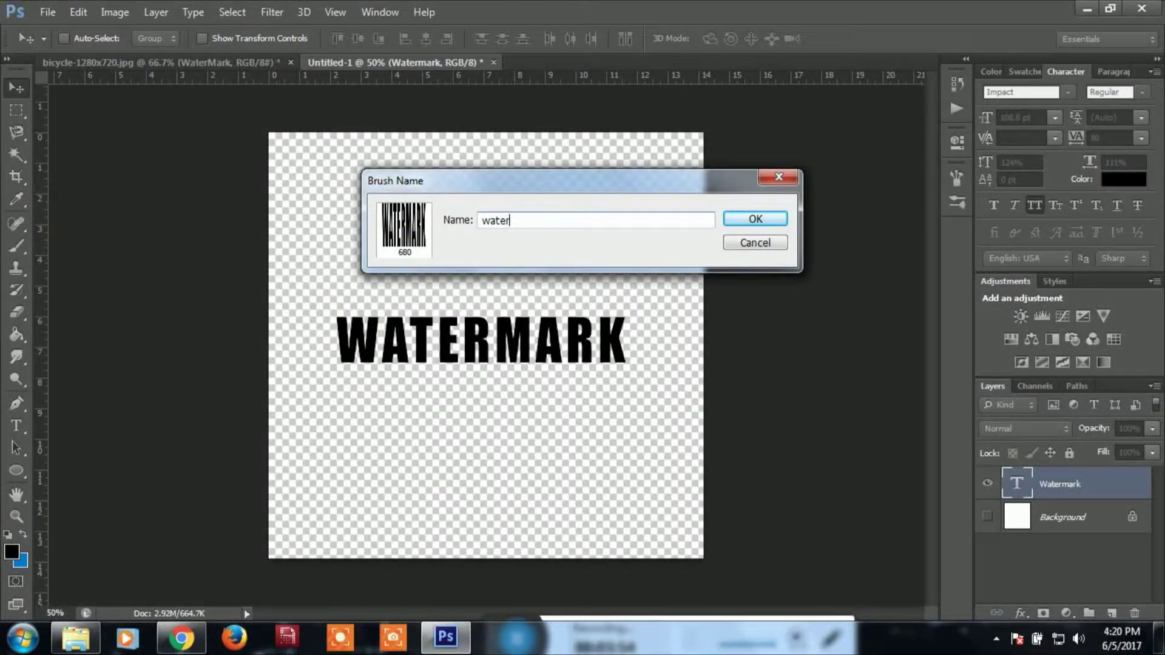
pyautogui.click(752, 218)
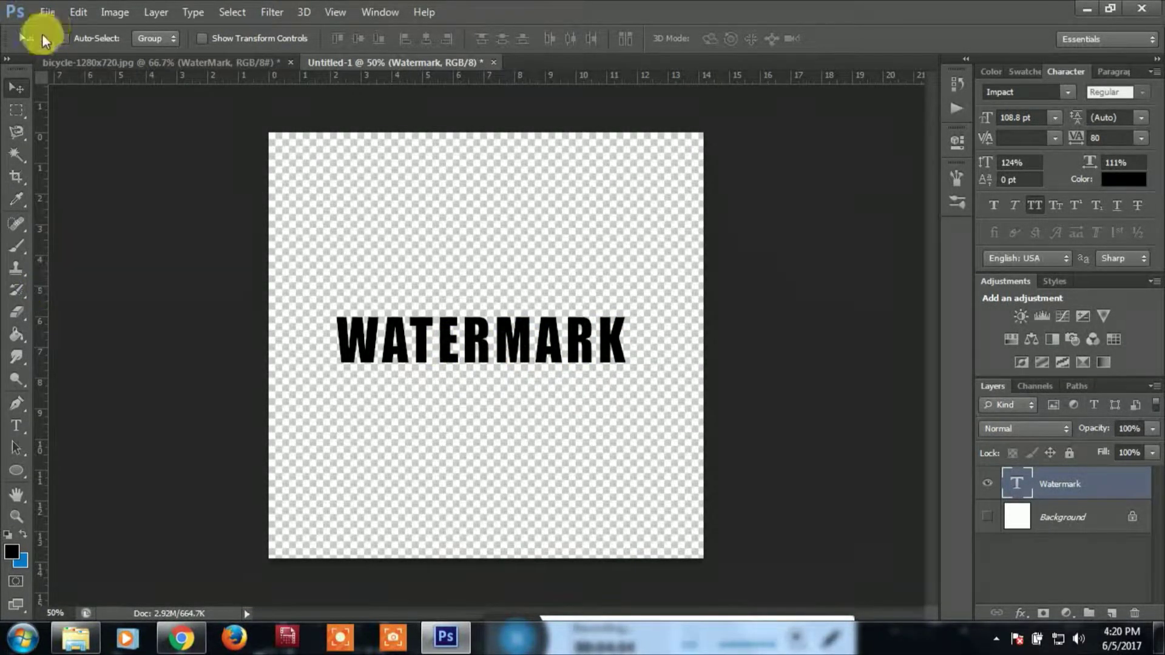
# Load the 680 px WATERMARK brush tip and show the white Background layer again
pyautogui.click(14, 249)
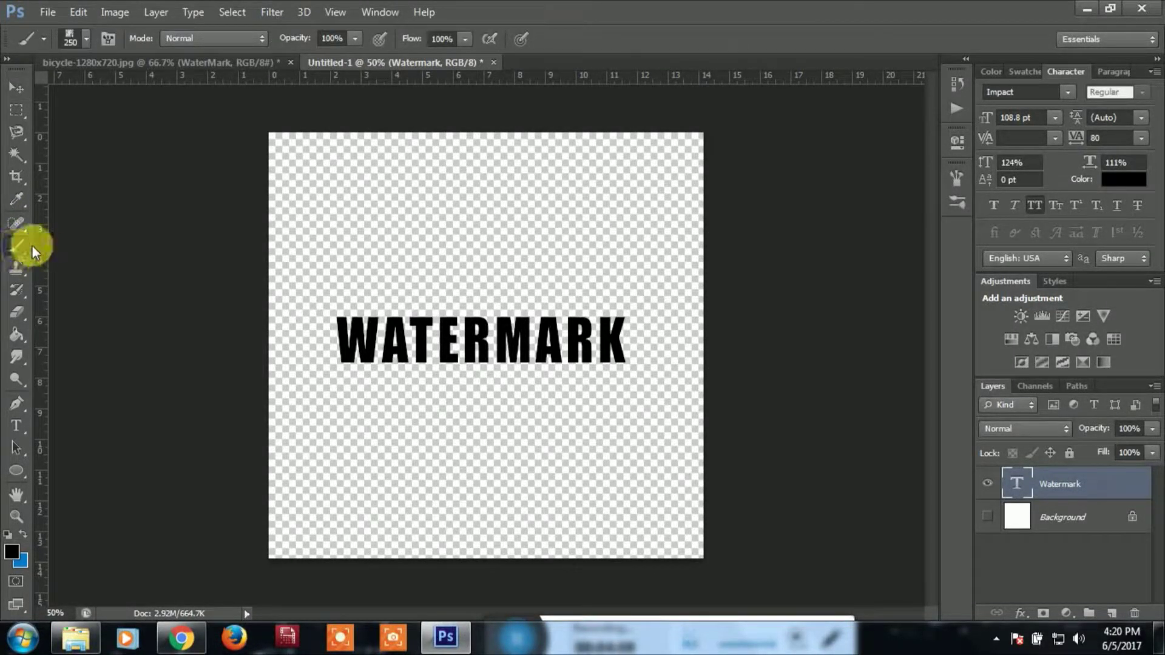
pyautogui.click(86, 38)
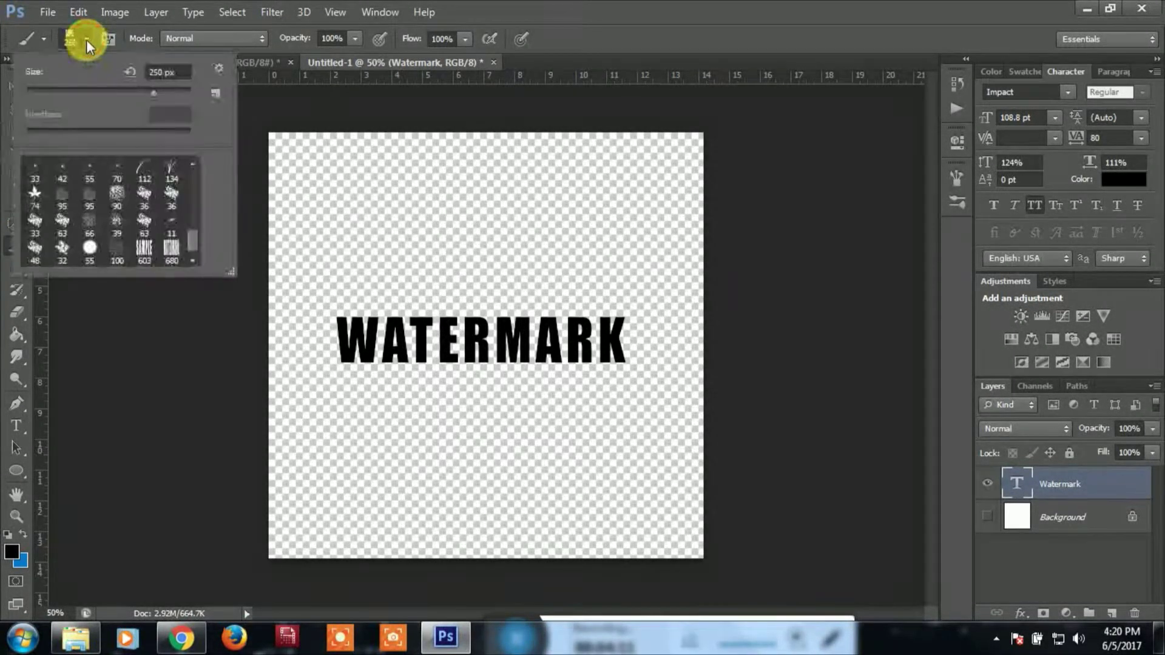
pyautogui.click(179, 258)
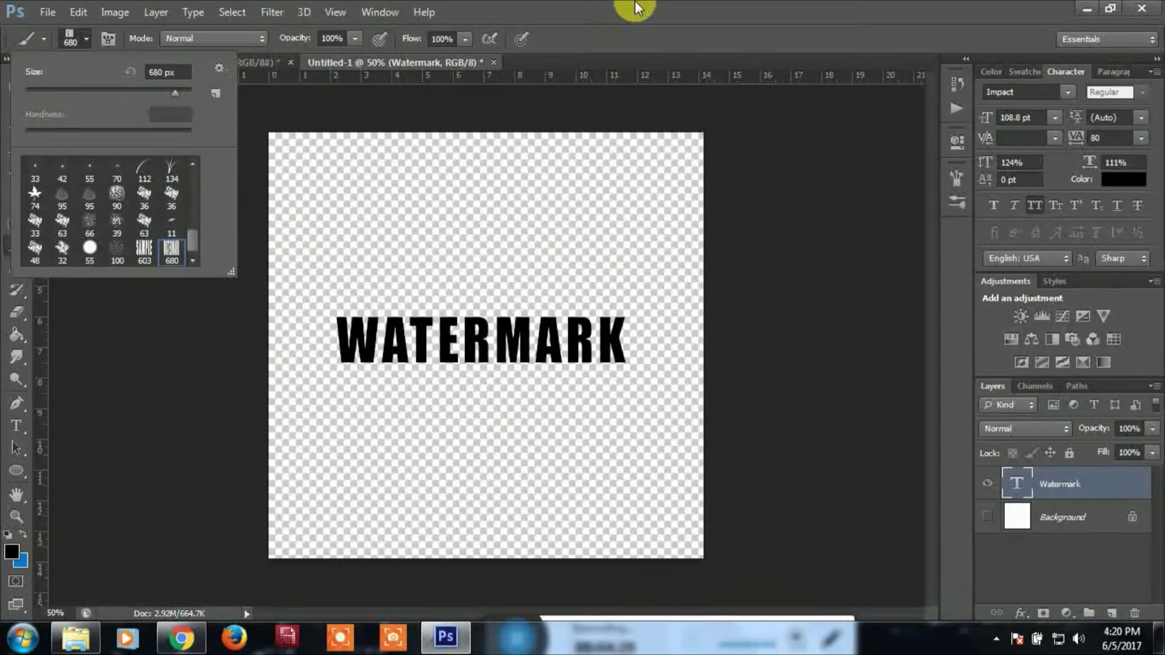
pyautogui.click(609, 10)
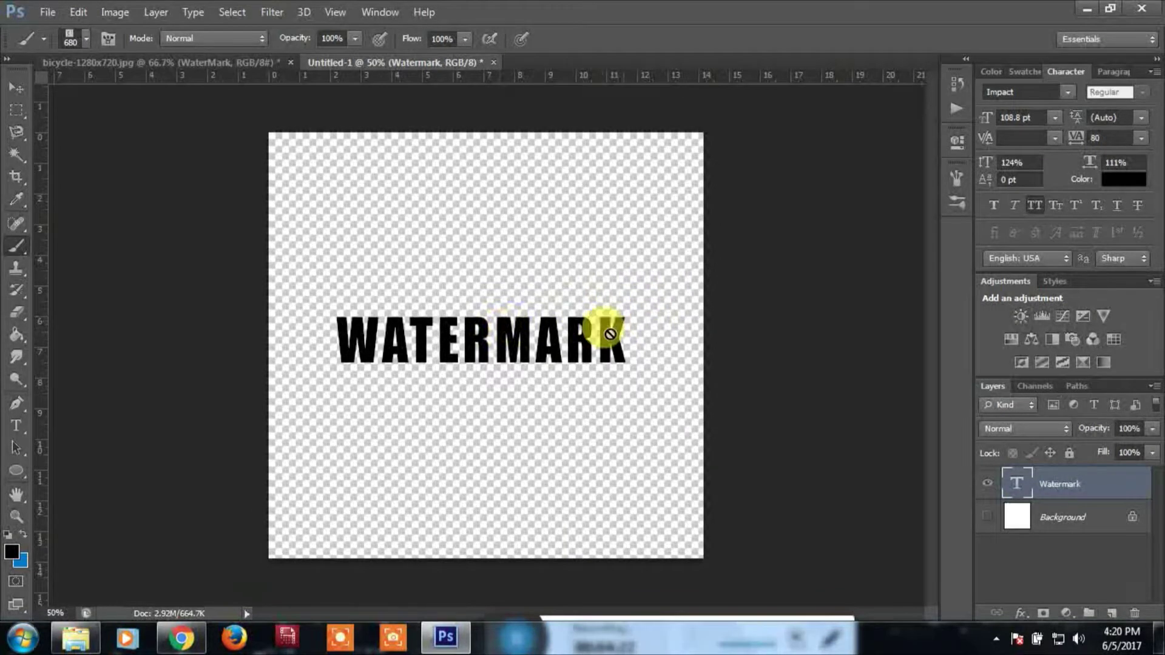
pyautogui.click(987, 517)
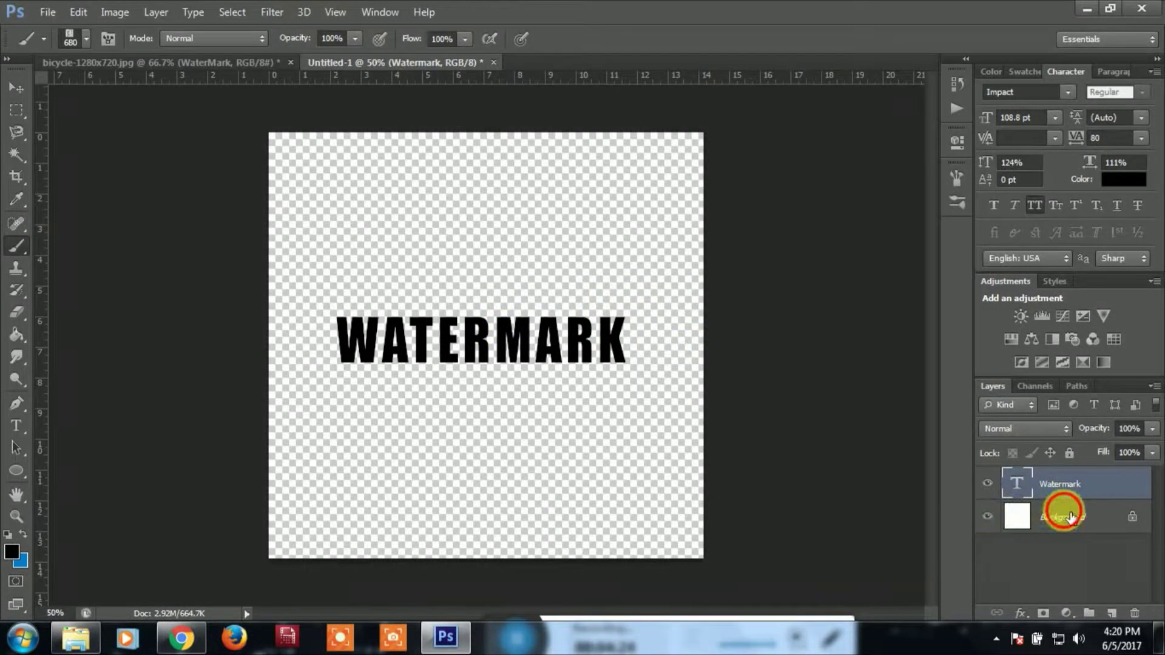
pyautogui.click(1071, 517)
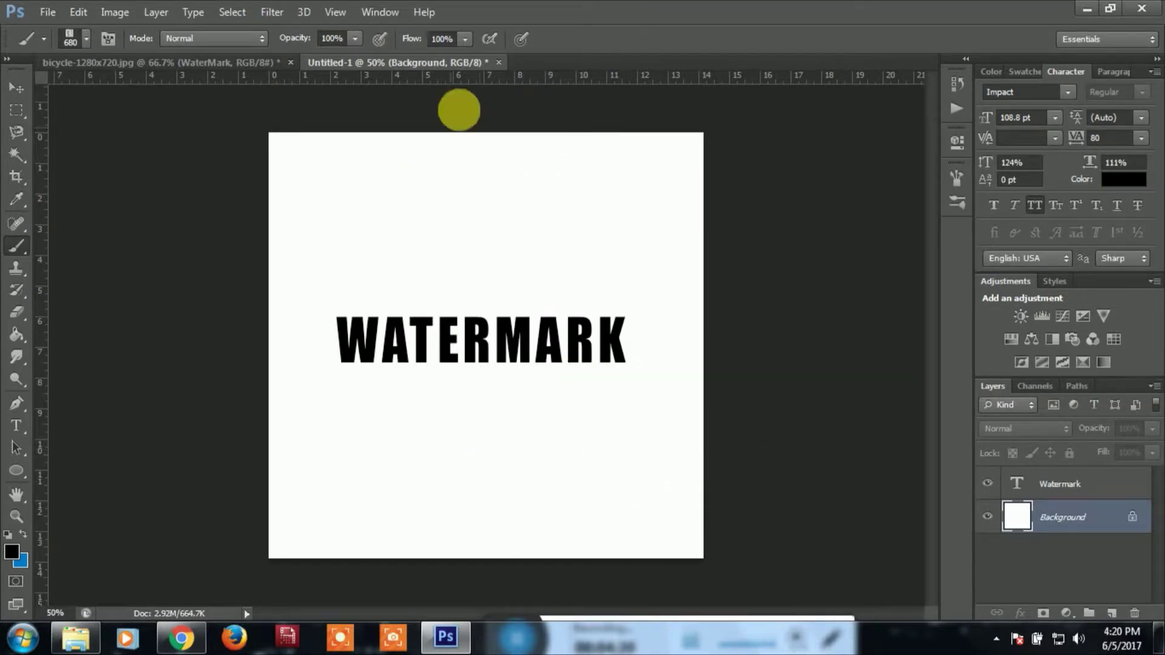
pyautogui.click(18, 91)
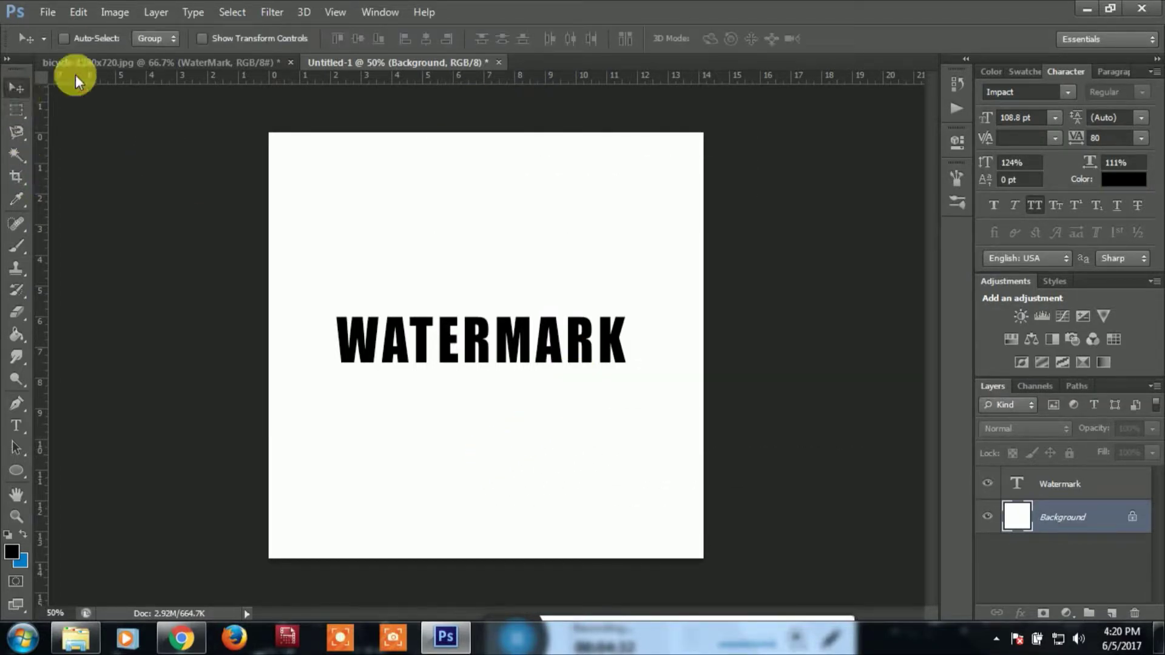
# Return to bicycle-1280x720.jpg and add an empty Layer 1 above the WaterMark layer
pyautogui.click(137, 63)
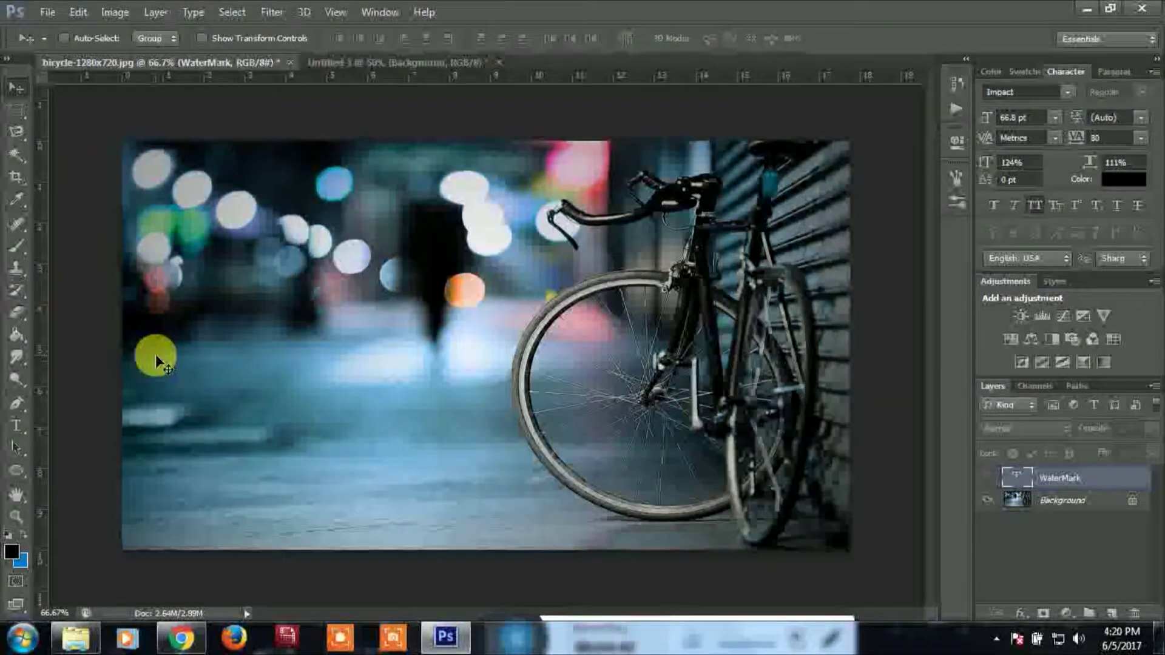
pyautogui.hotkey('ctrl', 'shift', 'n')
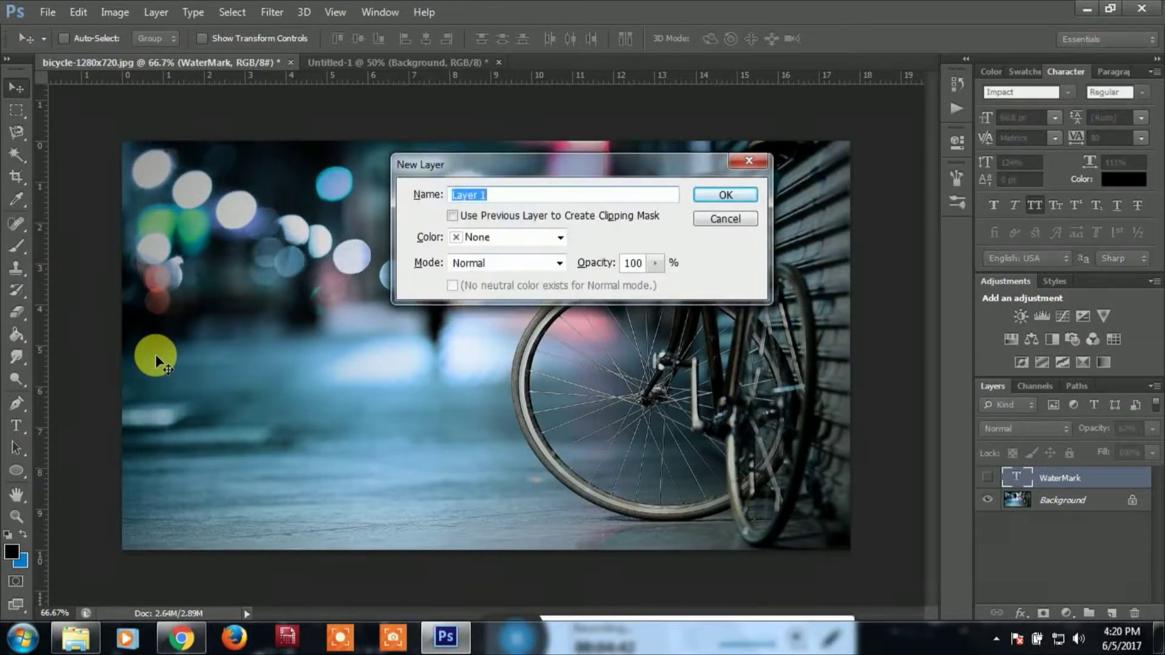
pyautogui.press('Return')
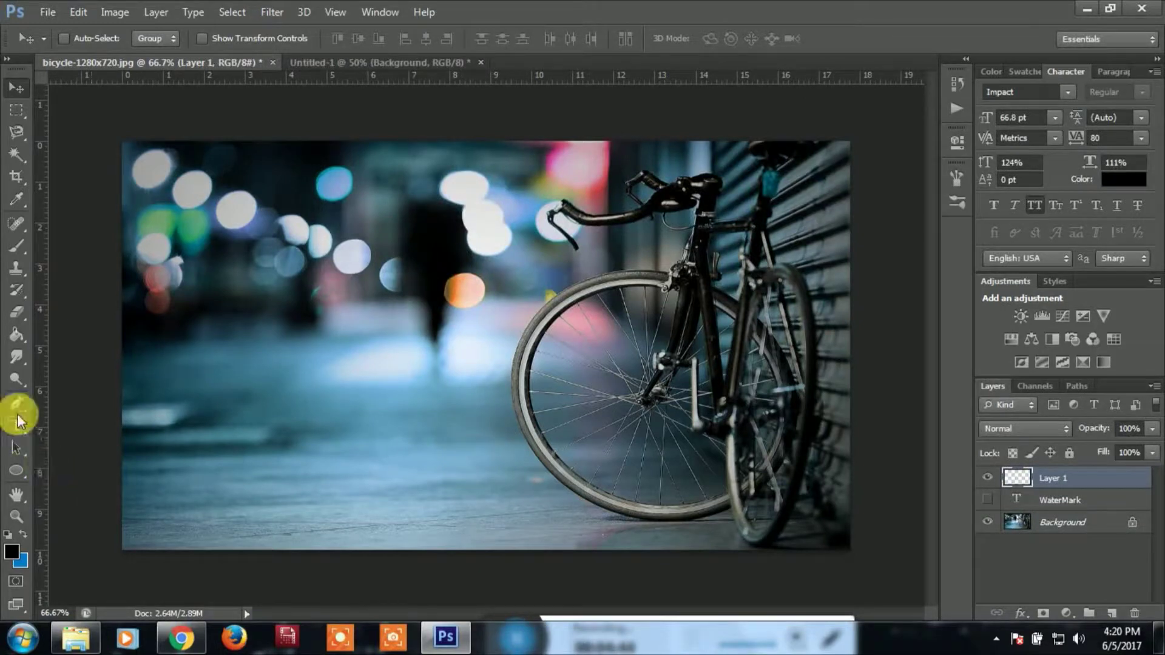
# Select the Brush tool and keep the 680 px WATERMARK brush tip in the preset picker
pyautogui.click(20, 249)
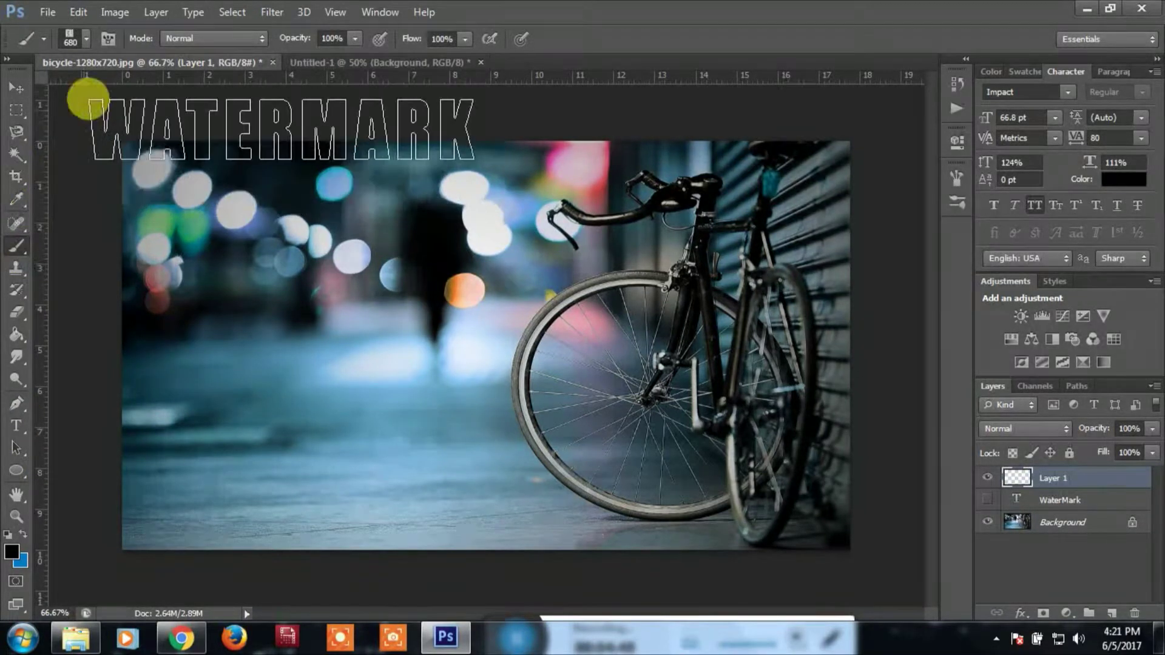
pyautogui.click(85, 37)
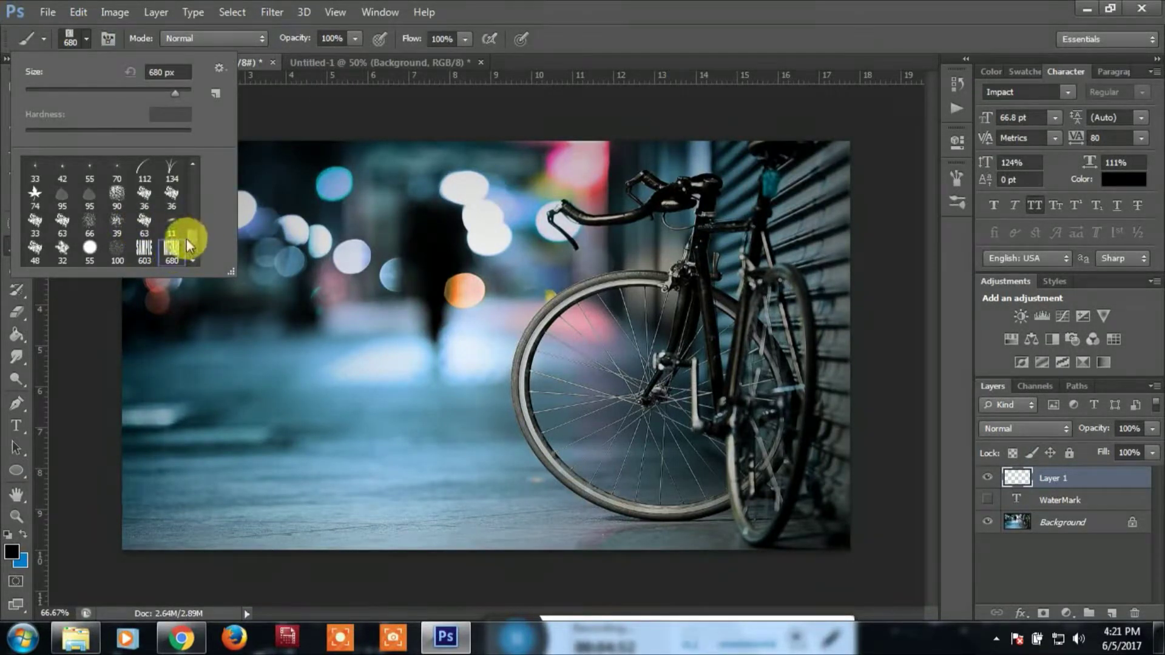
pyautogui.scroll(-3, 191, 208)
pyautogui.scroll(-3, 198, 173)
pyautogui.scroll(3, 196, 189)
pyautogui.scroll(3, 195, 245)
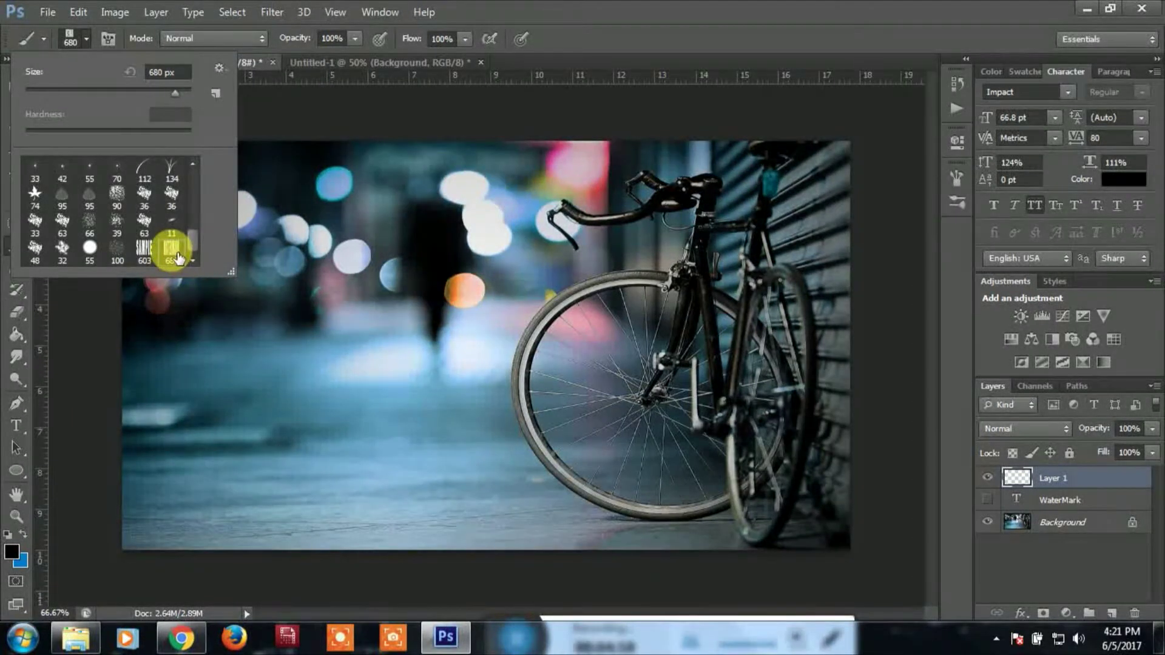
pyautogui.click(500, 81)
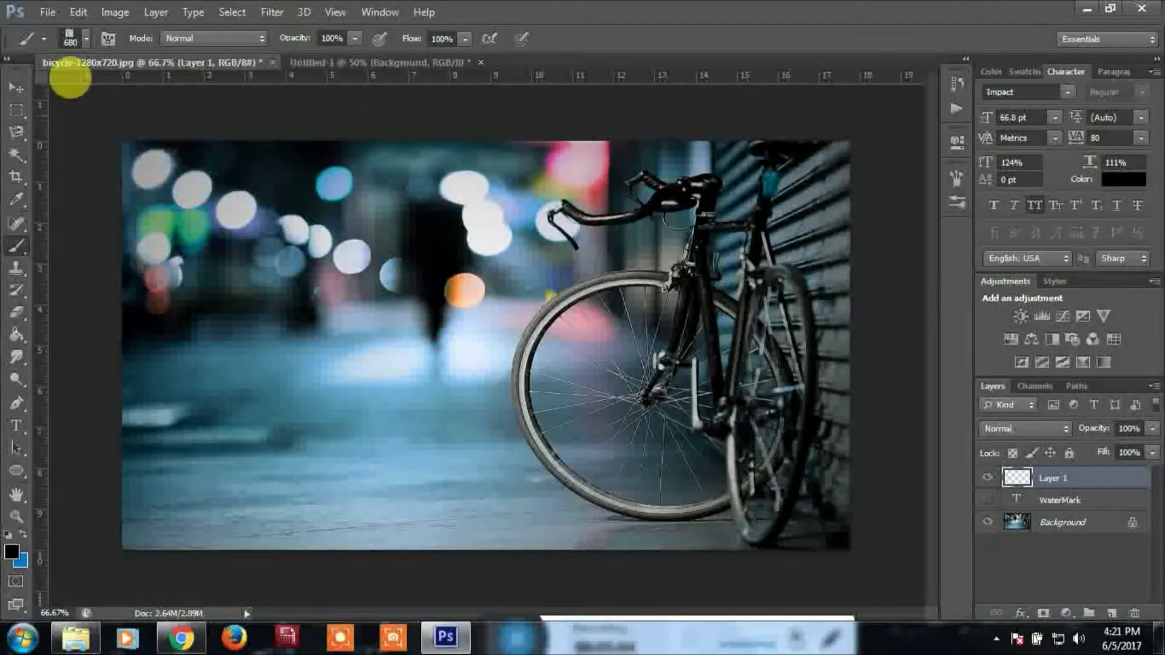
# Resize the WATERMARK brush from 680 px to 401 px
pyautogui.click(84, 39)
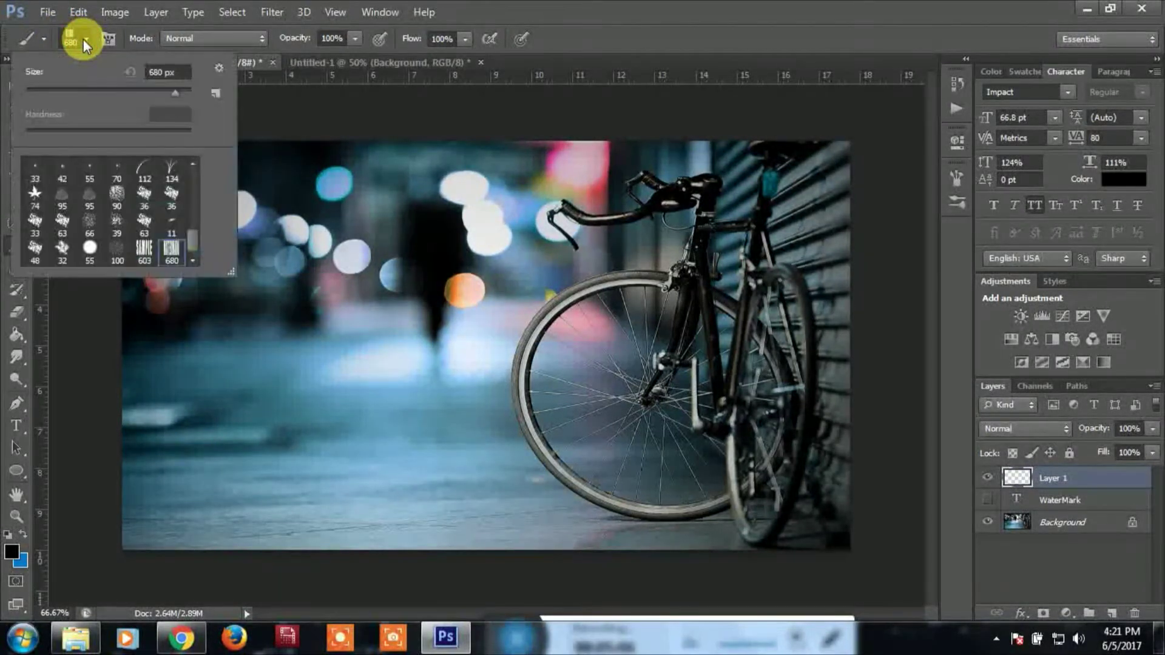
pyautogui.moveTo(177, 91)
pyautogui.mouseDown()
pyautogui.moveTo(99, 92)
pyautogui.moveTo(126, 92)
pyautogui.mouseUp()
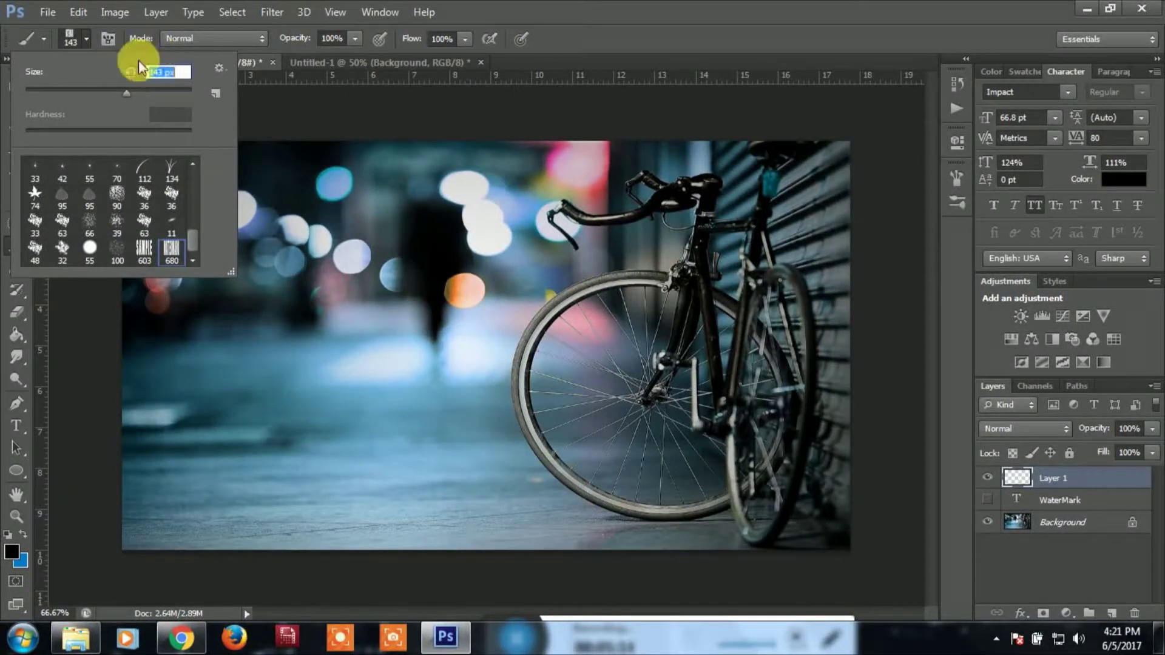
pyautogui.moveTo(124, 97); pyautogui.dragTo(163, 92)
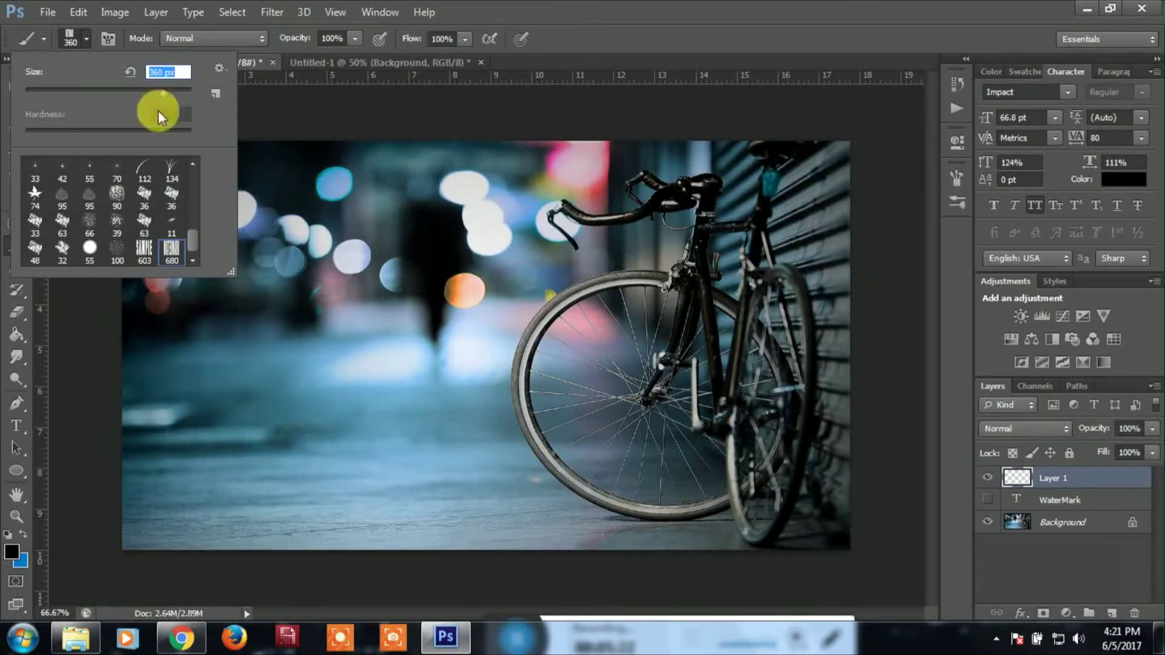
pyautogui.moveTo(164, 93); pyautogui.dragTo(167, 96)
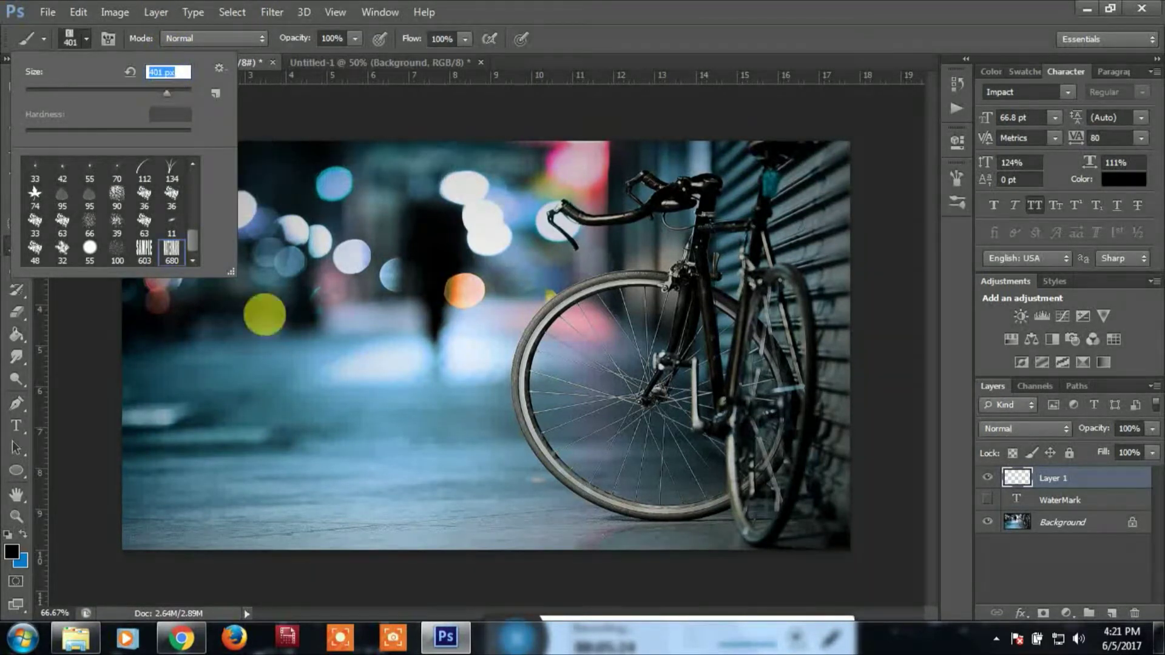
pyautogui.click(594, 9)
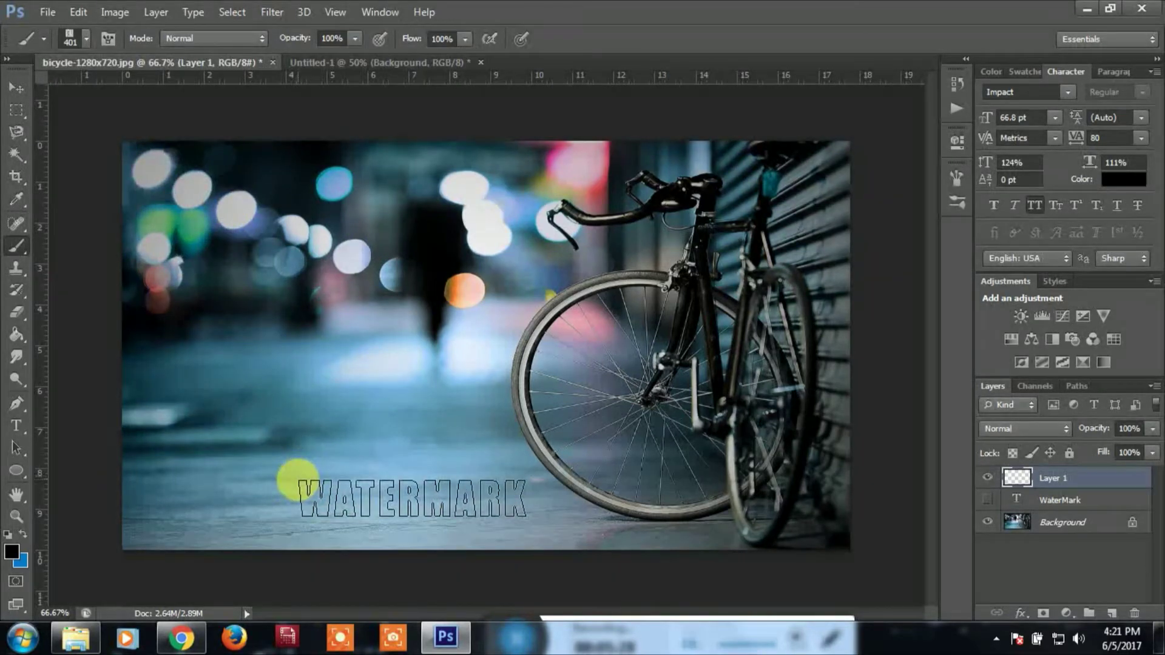
# Stamp the WATERMARK brush in black at the photo's lower left, then fade Layer 1 to 66% opacity
pyautogui.click(287, 489)
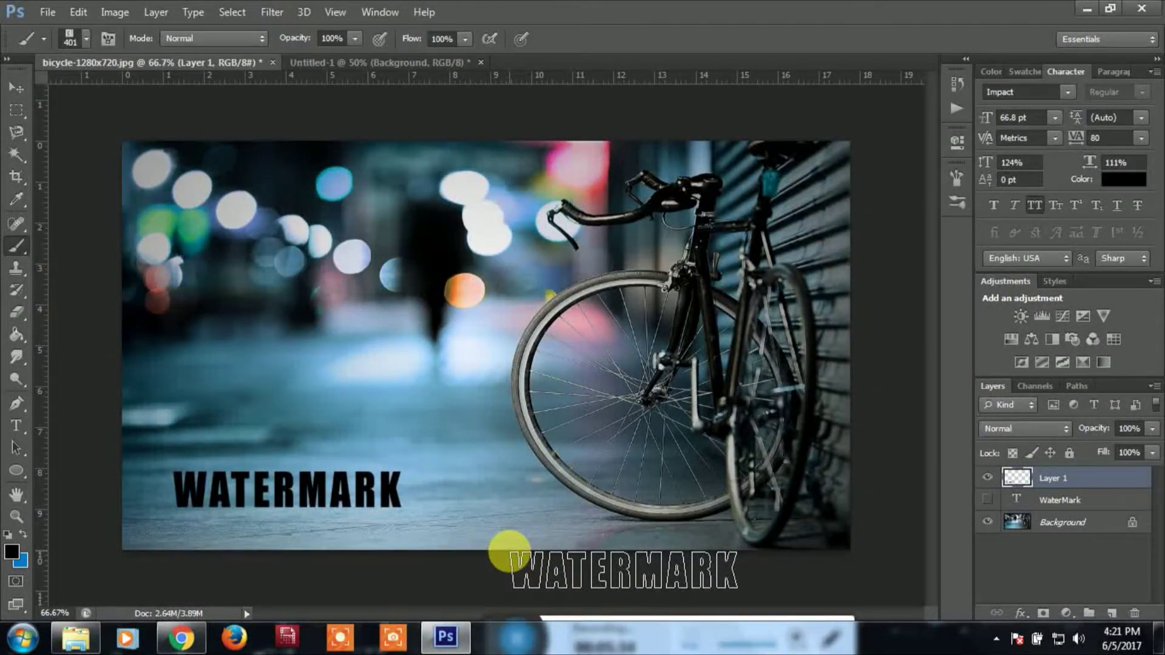
pyautogui.moveTo(1107, 429)
pyautogui.mouseDown()
pyautogui.moveTo(1086, 438)
pyautogui.moveTo(1103, 436)
pyautogui.mouseUp()
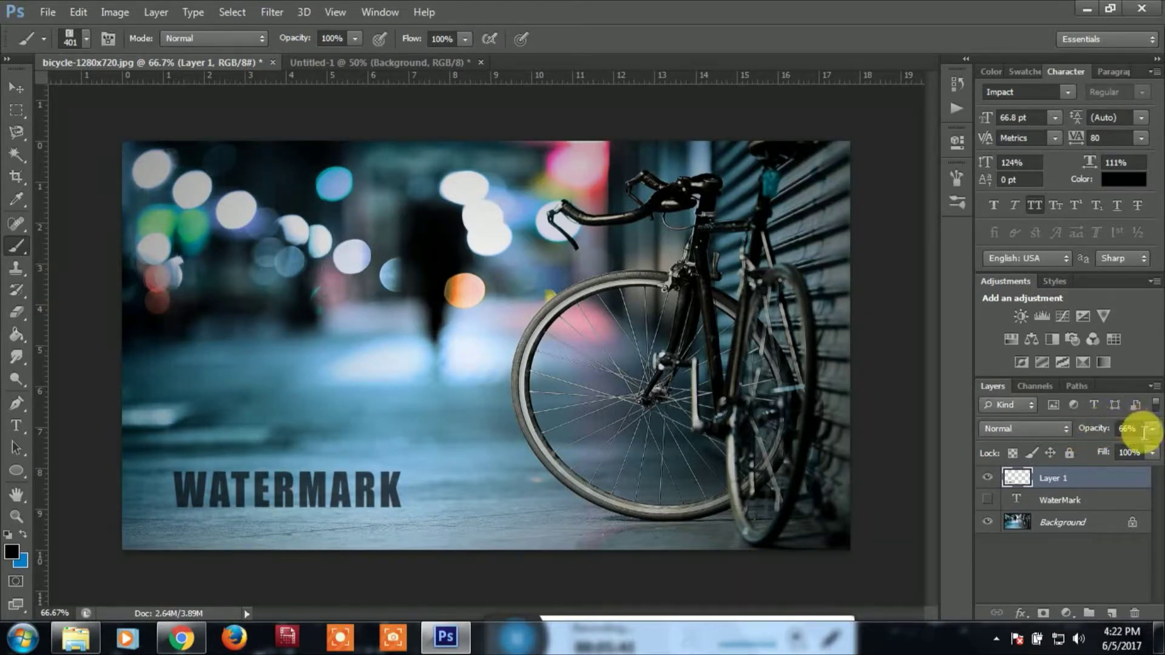
# Lower Layer 1 to 64% opacity and move the WATERMARK stamp into the bottom-left corner
pyautogui.moveTo(1101, 432); pyautogui.dragTo(1099, 432)
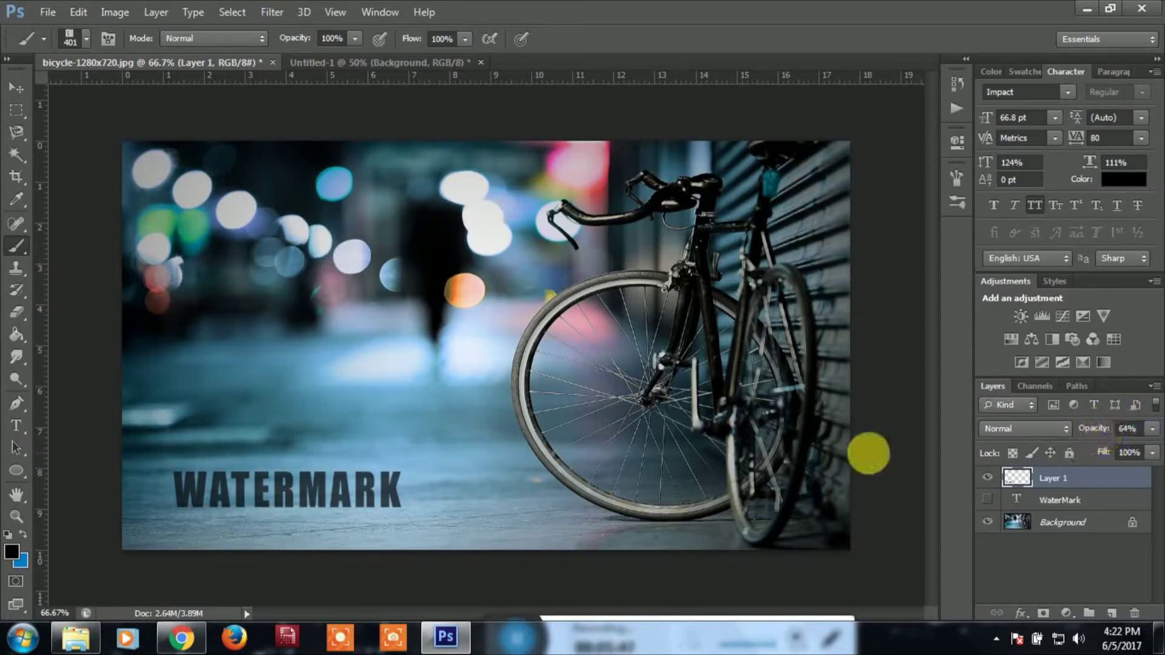
pyautogui.press('v')
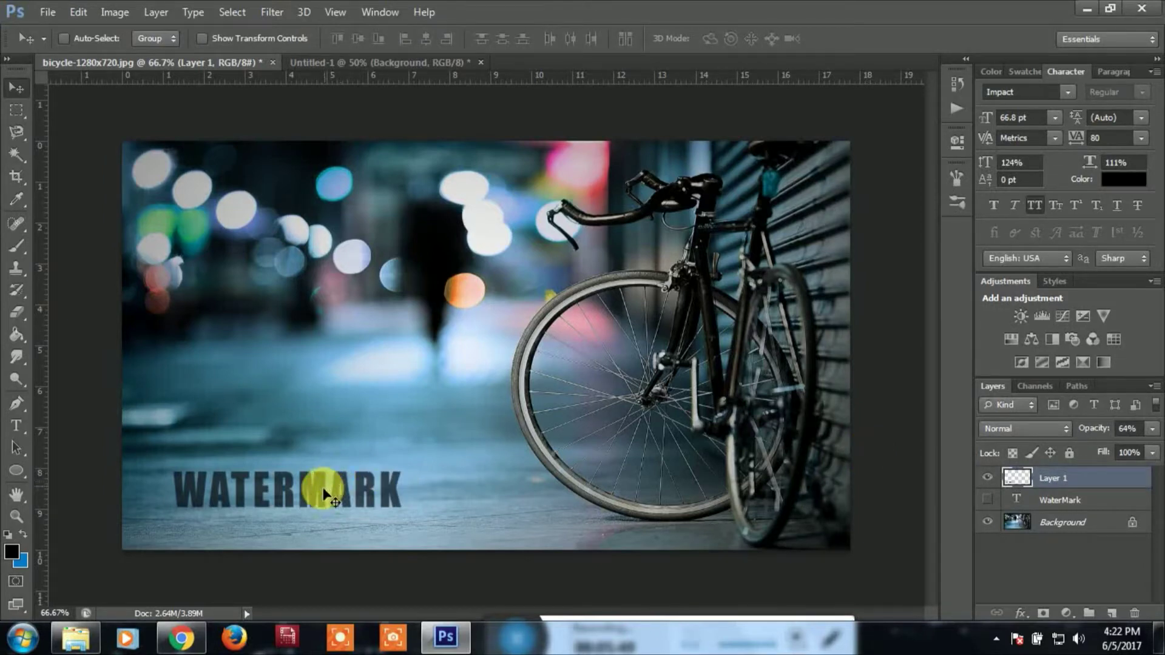
pyautogui.moveTo(340, 482); pyautogui.dragTo(333, 514)
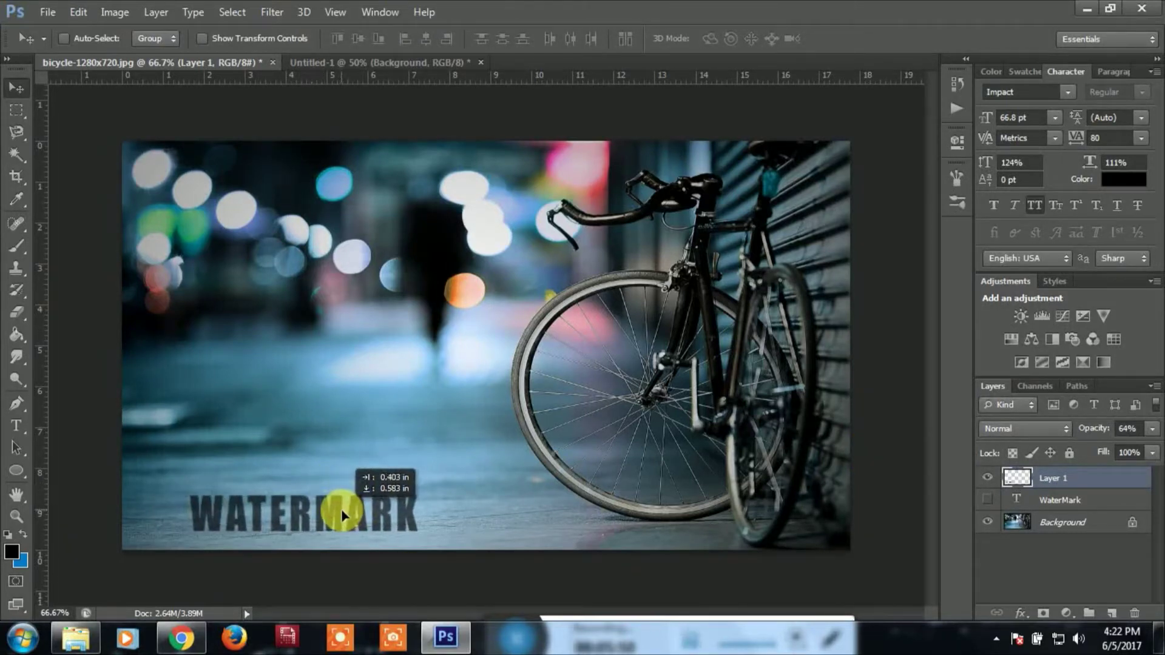
pyautogui.moveTo(333, 515); pyautogui.dragTo(308, 511)
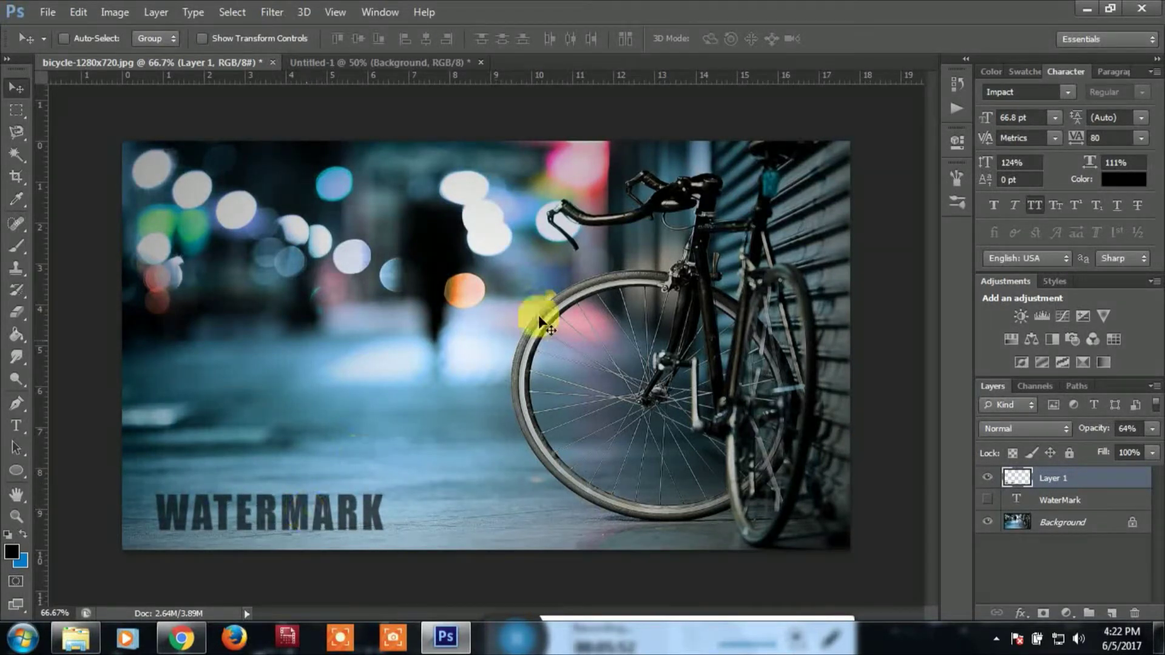